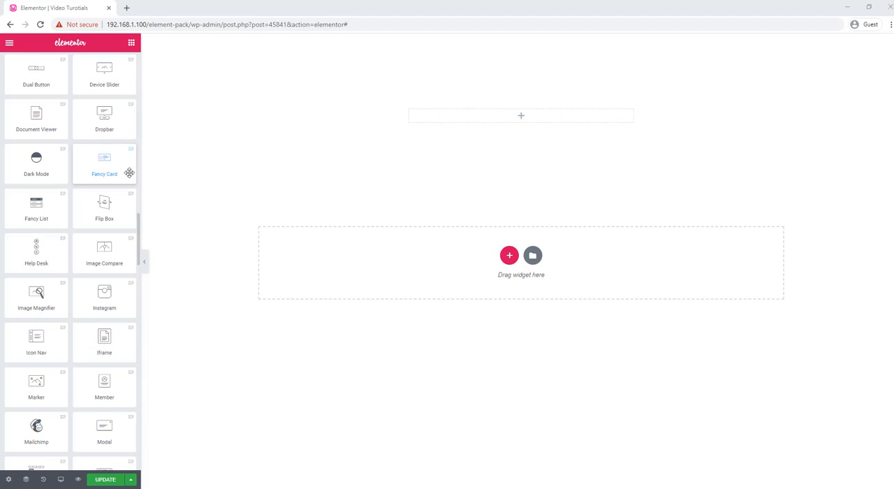
Add a Fancy Card widget to the empty section and replace its icon with the outlined User icon from the library.
left_click_drag(129, 172, 531, 126)
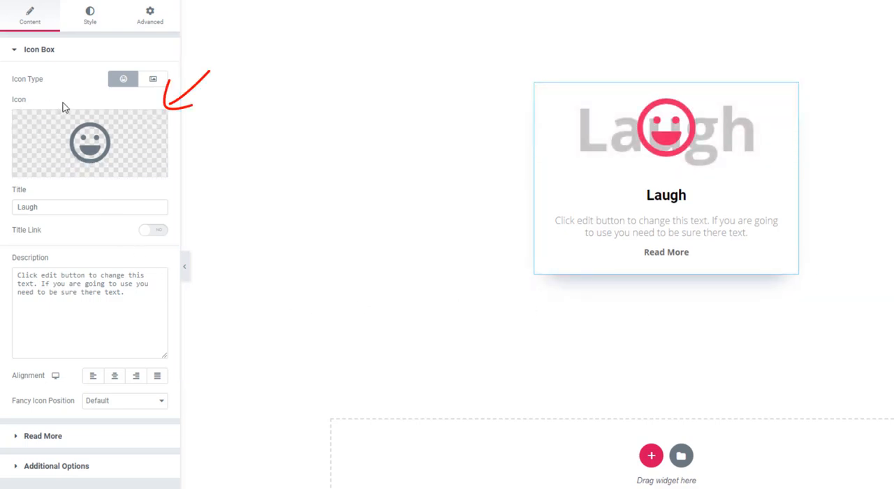
left_click(79, 146)
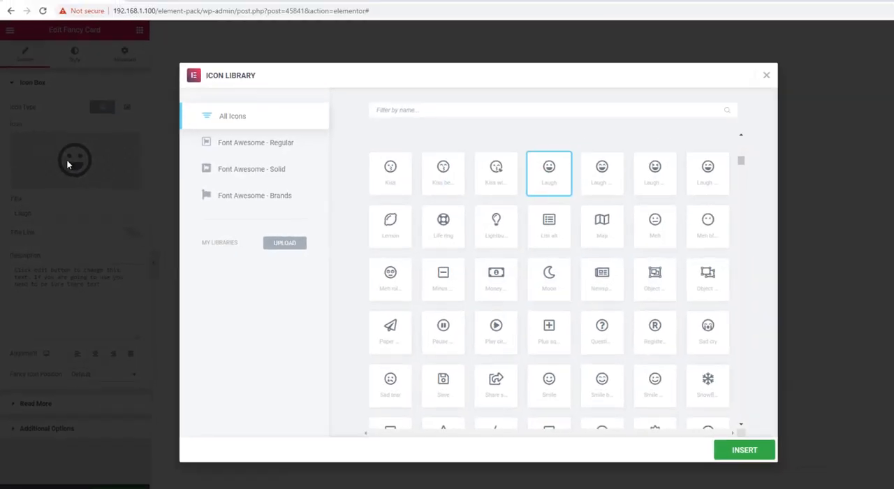
scroll(635, 225, "down", 3)
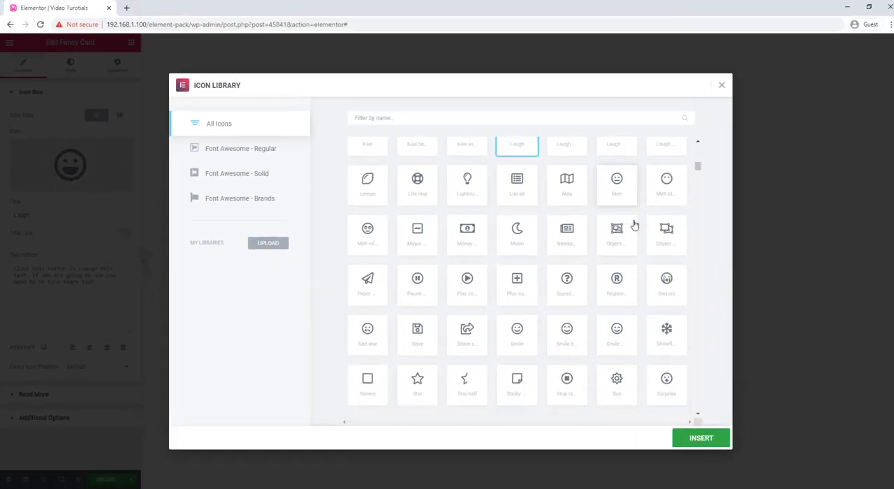
scroll(635, 224, "down", 5)
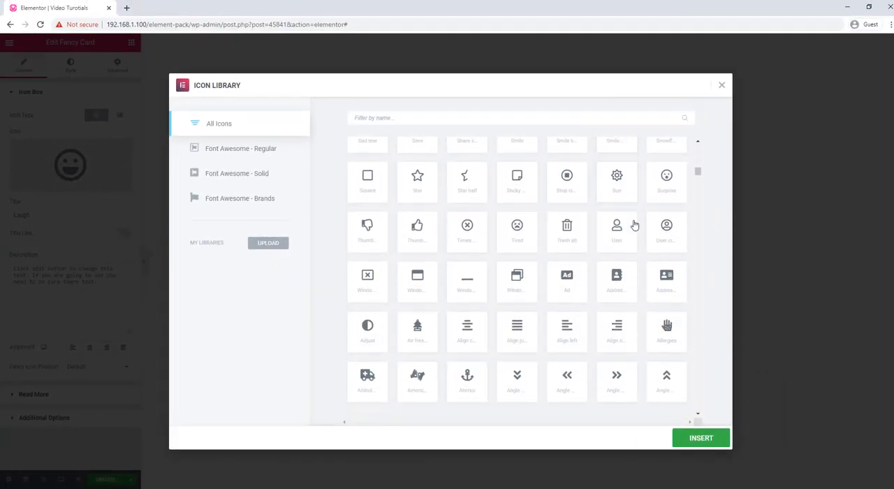
scroll(634, 224, "down", 2)
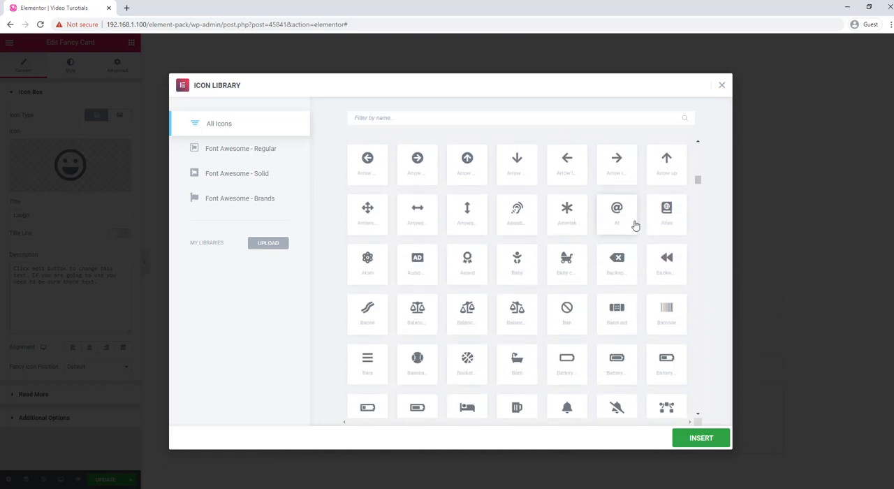
scroll(634, 224, "up", 4)
scroll(634, 225, "up", 2)
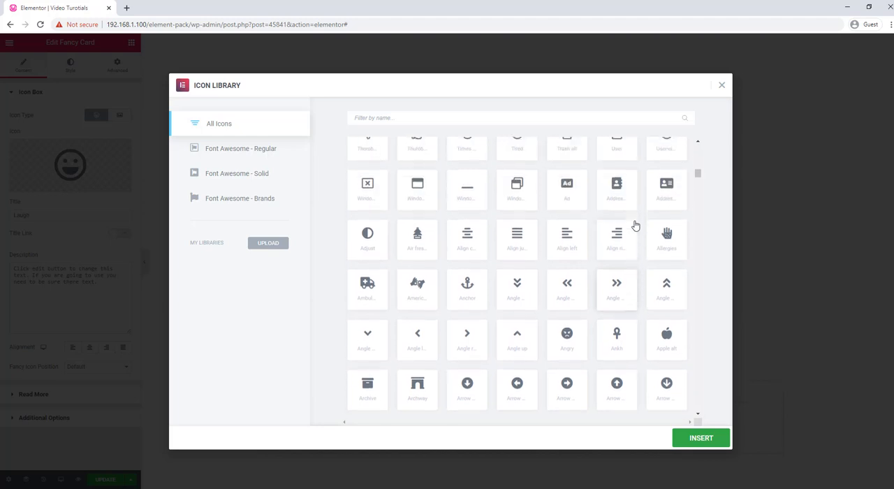
scroll(635, 225, "up", 2)
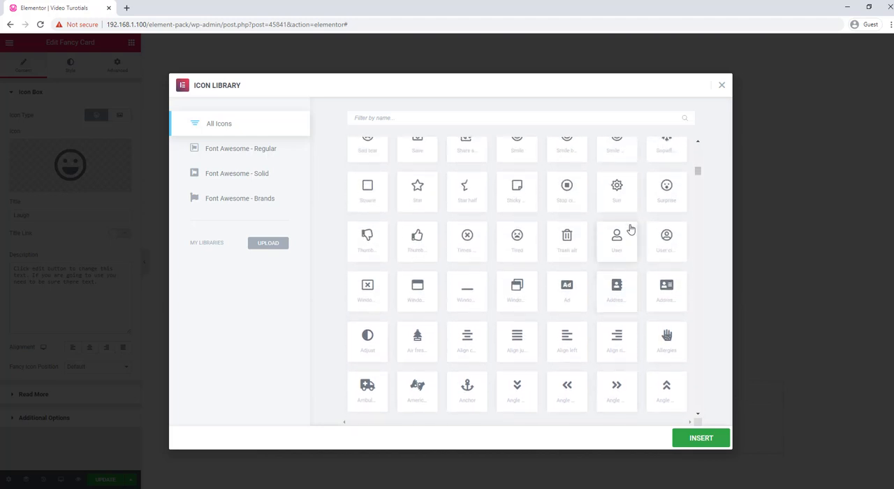
left_click(619, 236)
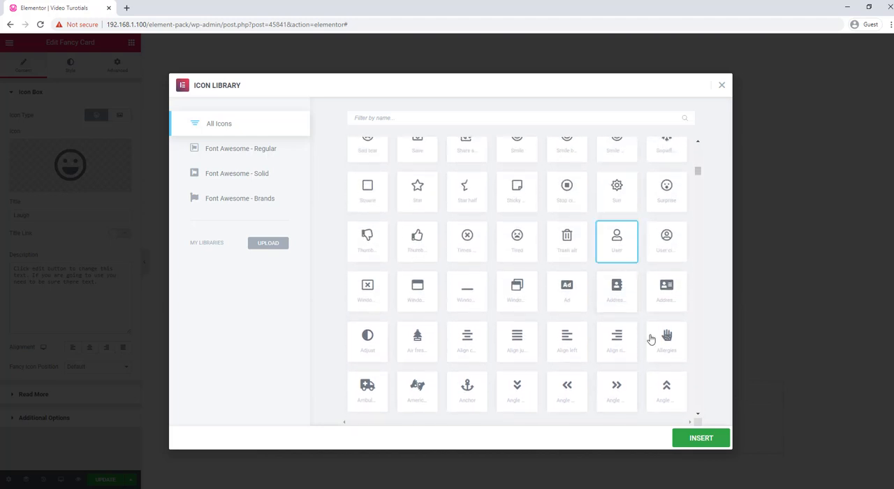
left_click(706, 444)
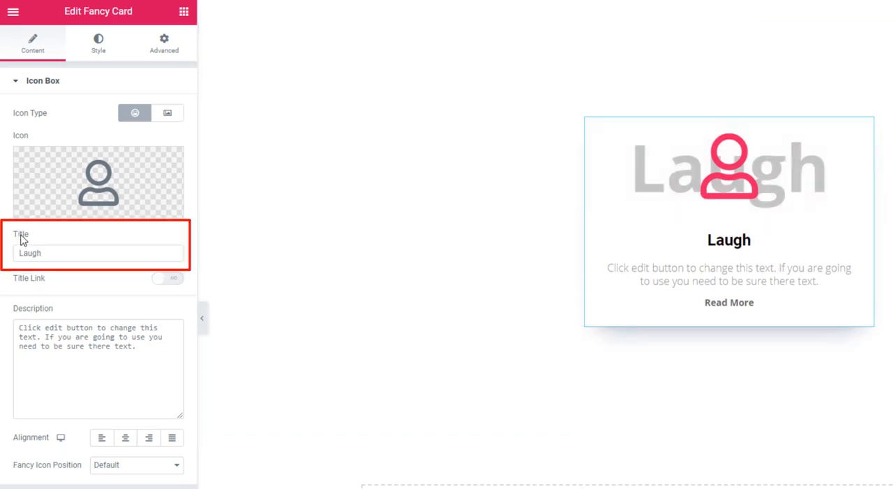
Change the card's title to "User".
left_click(53, 252)
double_click(14, 253)
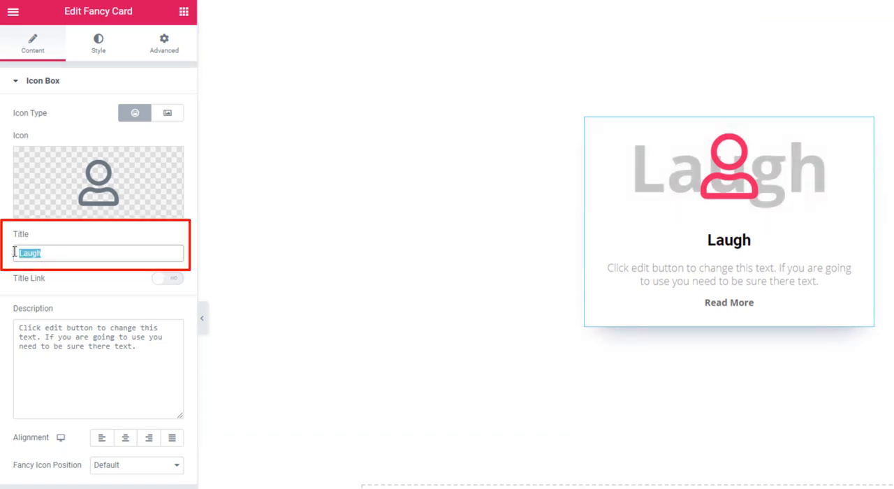
type("User")
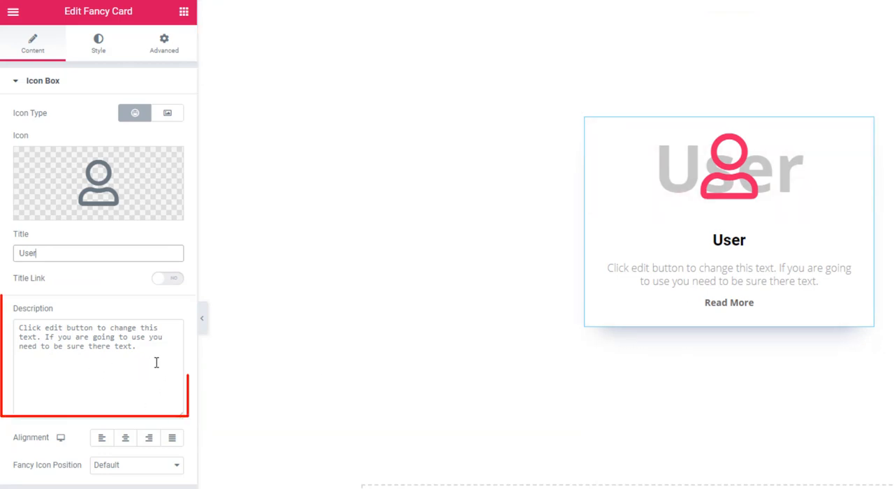
mouse_move(156, 362)
left_mouse_down()
mouse_move(62, 353)
mouse_move(3, 334)
left_mouse_up()
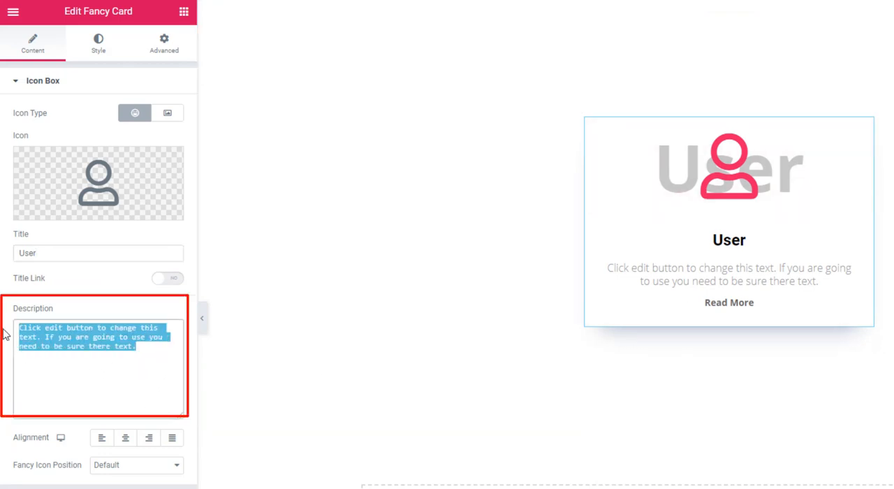
left_click(148, 353)
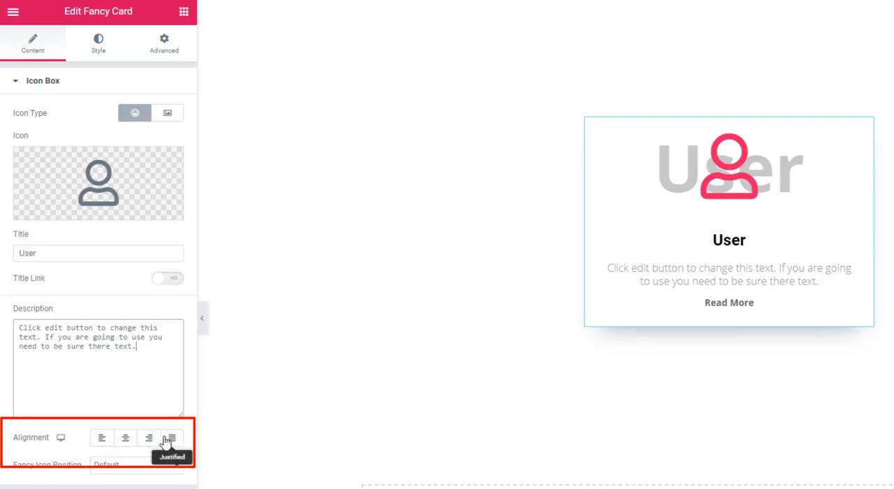
Try left and right alignment for the card's text, and set it to Center.
left_click(102, 440)
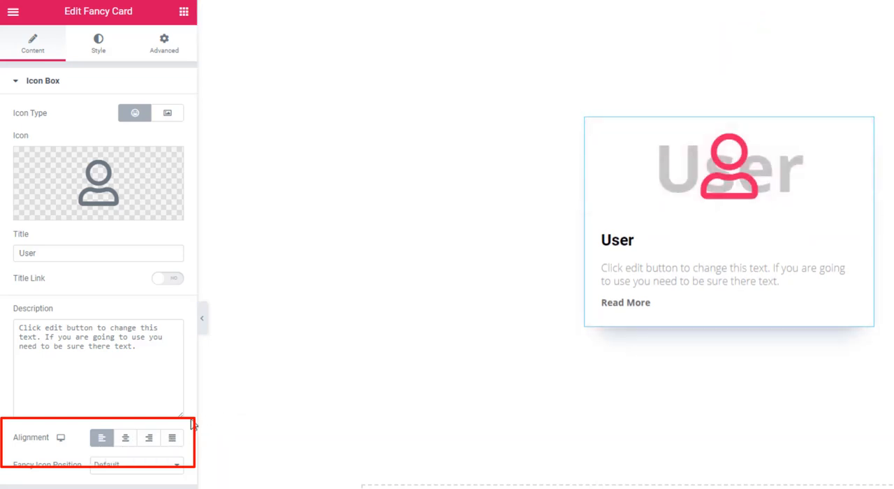
left_click(150, 440)
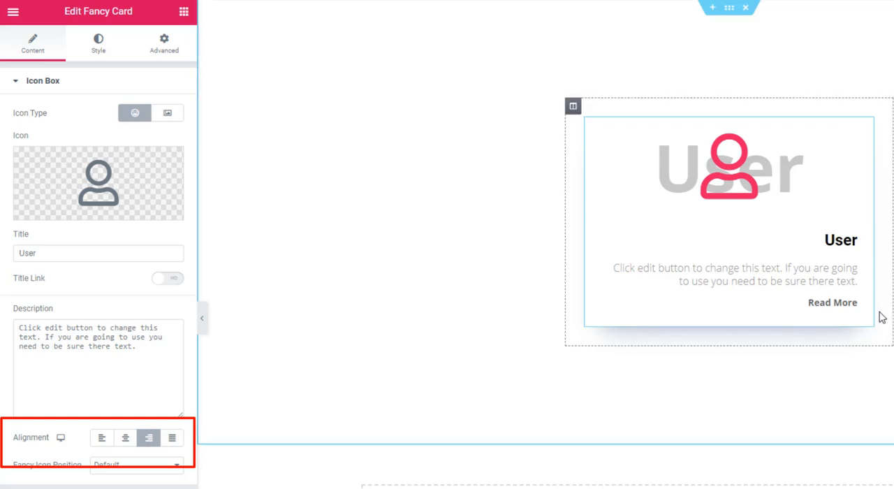
left_click(126, 438)
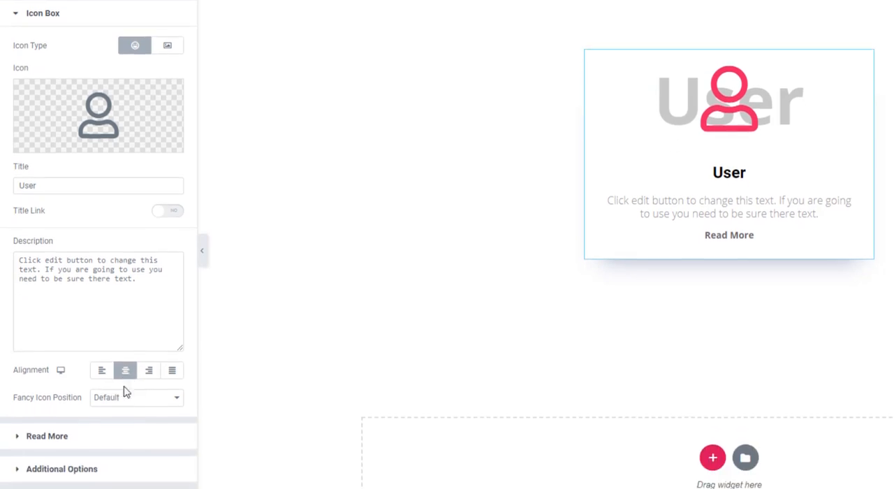
Try the Left and Right fancy icon positions on the card, and restore the Default position.
left_click(126, 397)
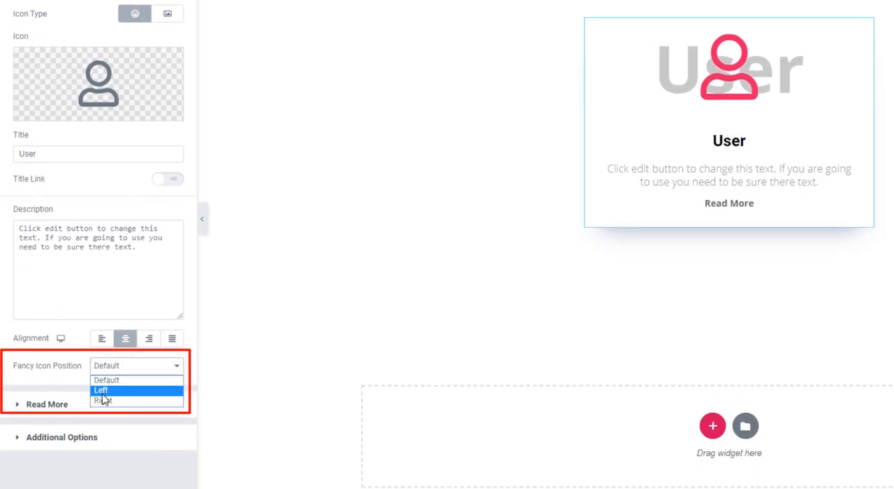
left_click(106, 394)
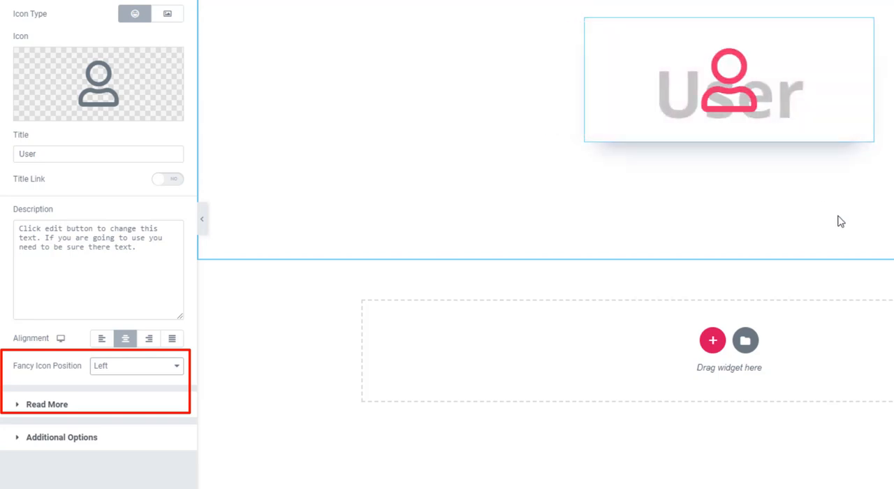
left_click(141, 375)
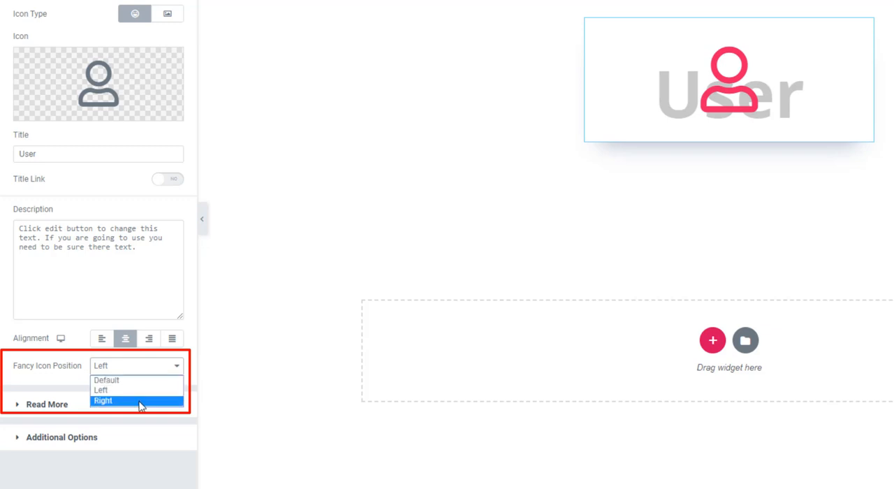
left_click(140, 405)
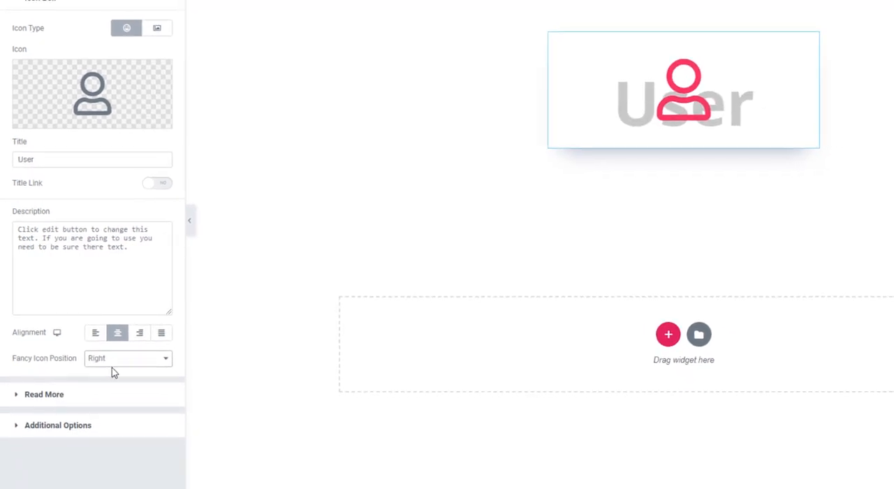
mouse_move(745, 143)
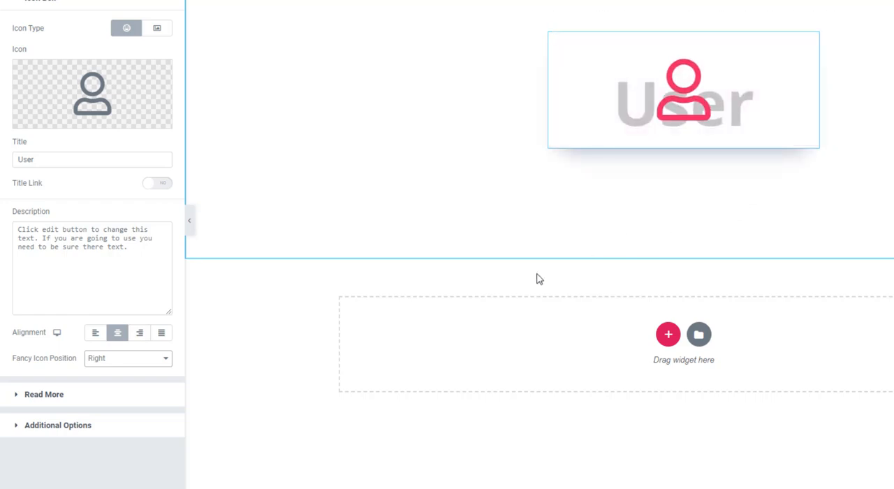
left_click(123, 364)
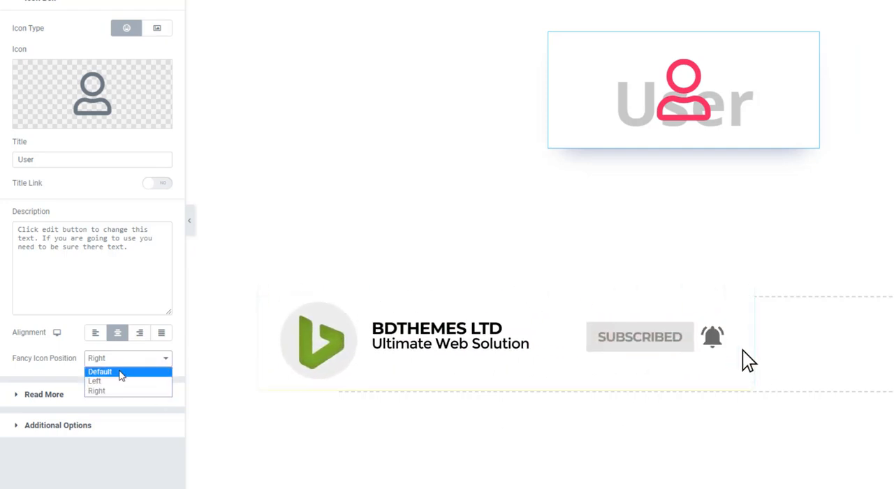
left_click(120, 373)
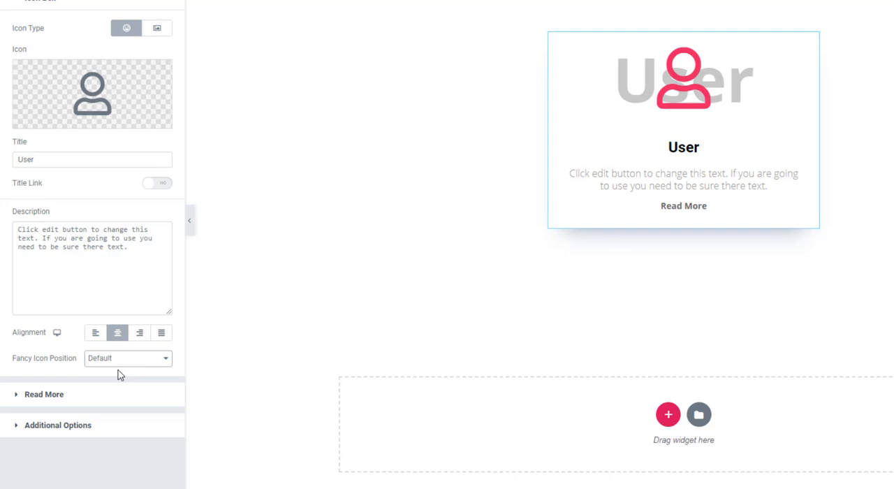
Examine the card's Read More text and link settings, and return to the Icon Box settings.
left_click(78, 396)
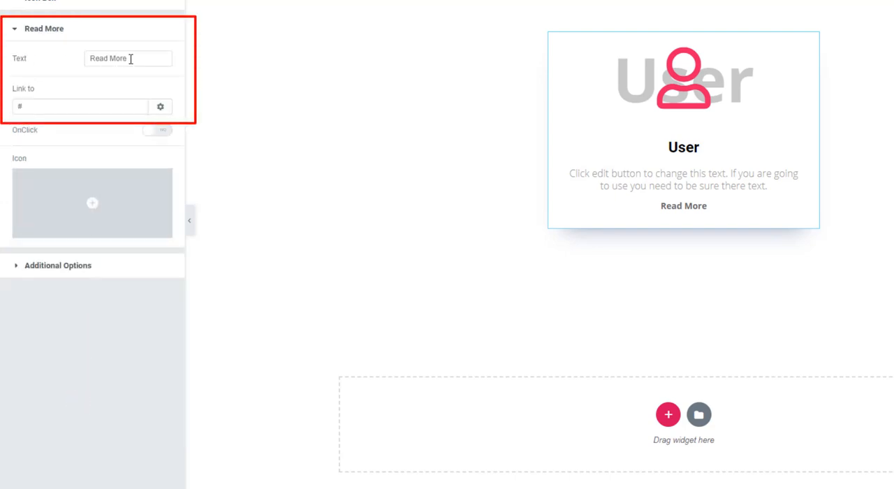
left_click_drag(143, 57, 82, 58)
left_click_drag(32, 107, 17, 106)
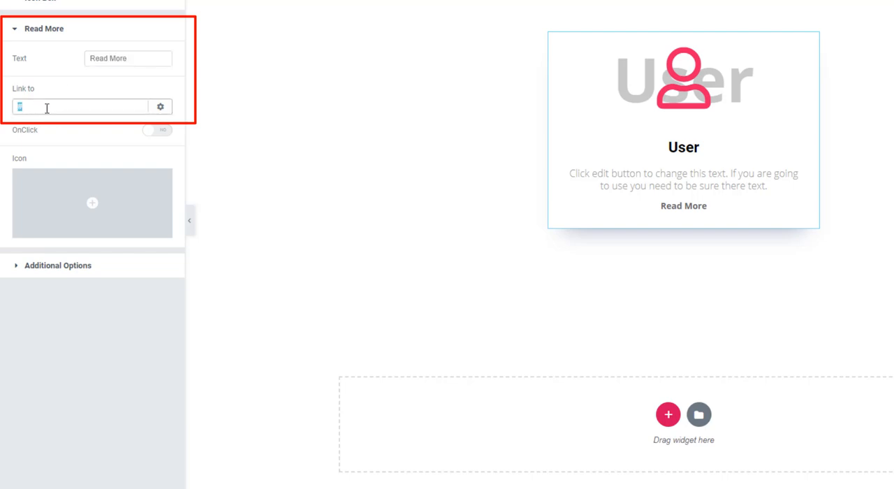
left_click(46, 3)
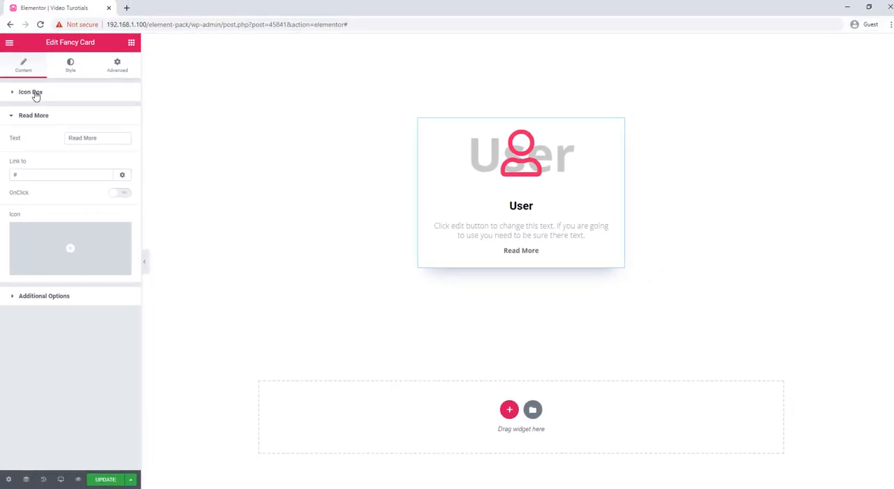
left_click(35, 96)
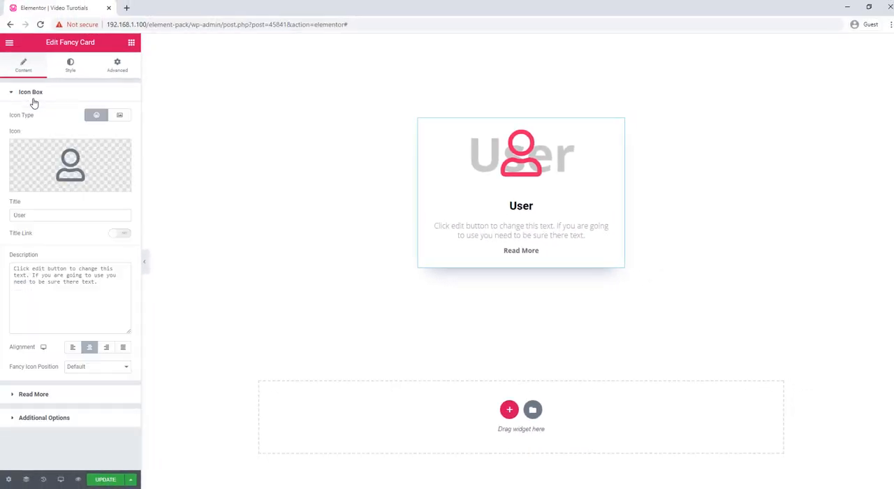
Switch the card's icon type to Image and insert the media library photo of the smiling bearded man in a blue shirt.
left_click(120, 117)
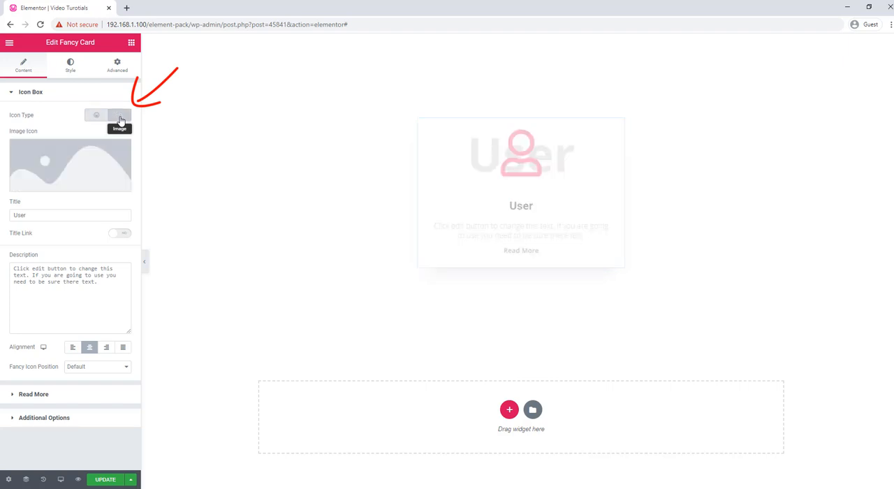
left_click(70, 165)
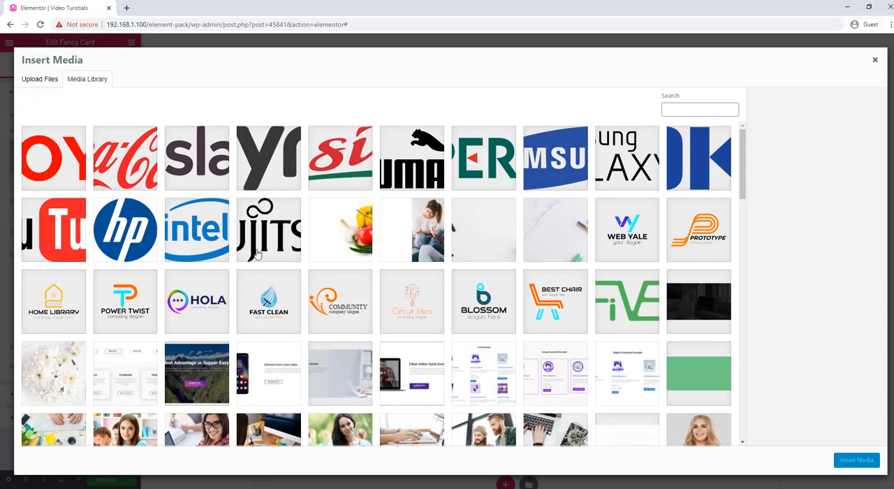
scroll(334, 278, "down", 4)
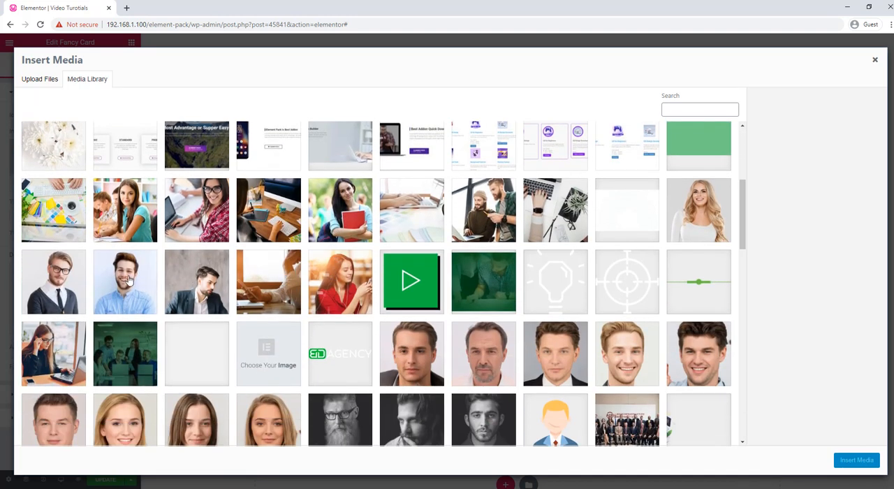
left_click(129, 281)
left_click(853, 461)
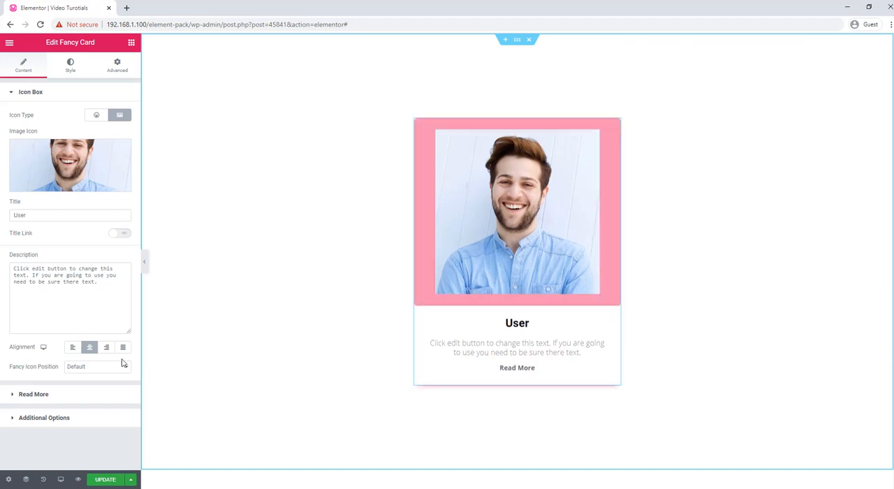
Turn on the Badge option in the card's additional options.
left_click(62, 419)
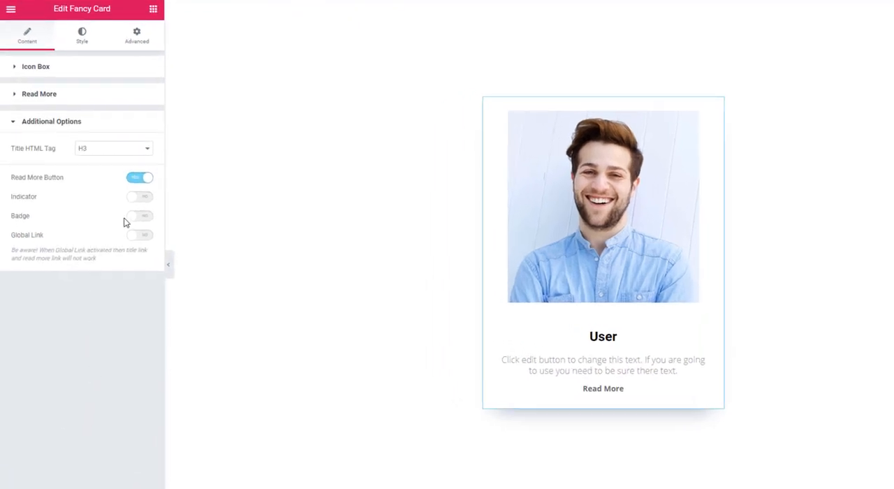
left_click(145, 218)
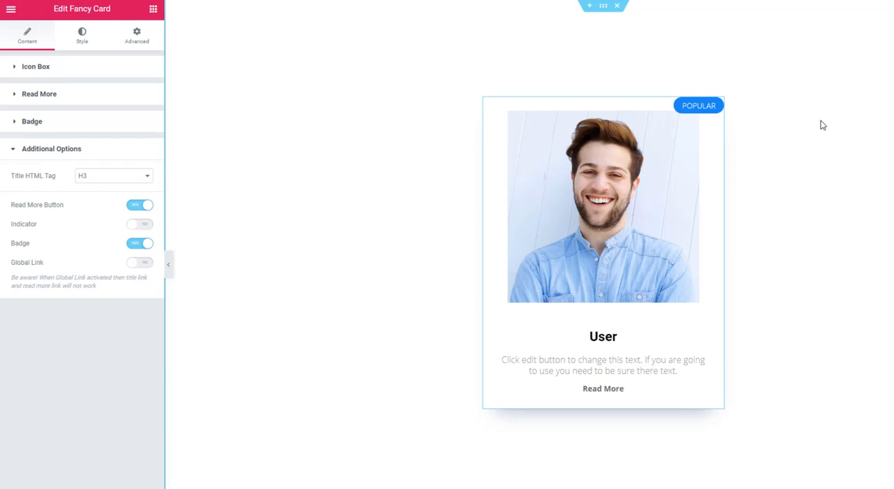
Give the card's badge a classic background in the yellow preset color #FFC72F.
left_click(82, 44)
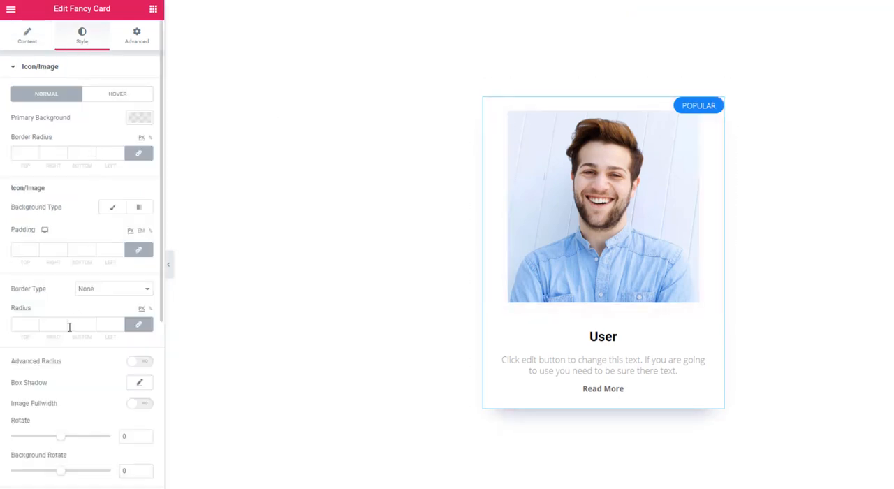
scroll(68, 349, "down", 5)
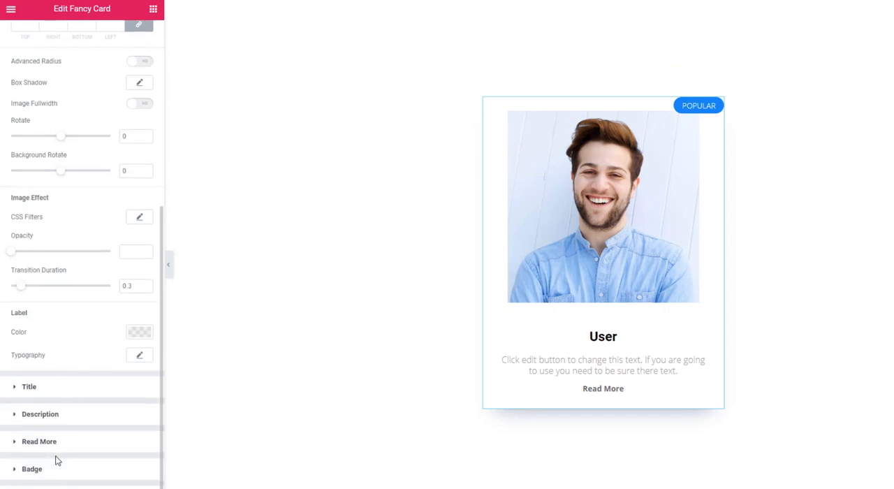
left_click(32, 469)
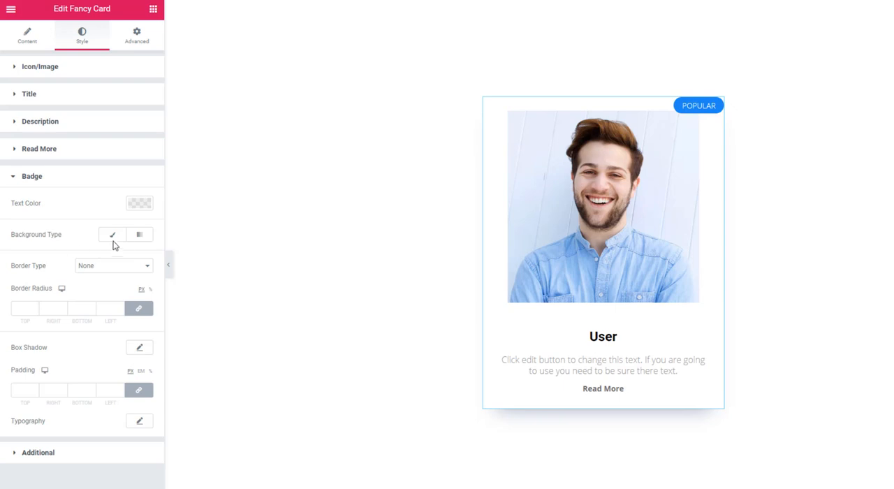
left_click(112, 235)
left_click(141, 259)
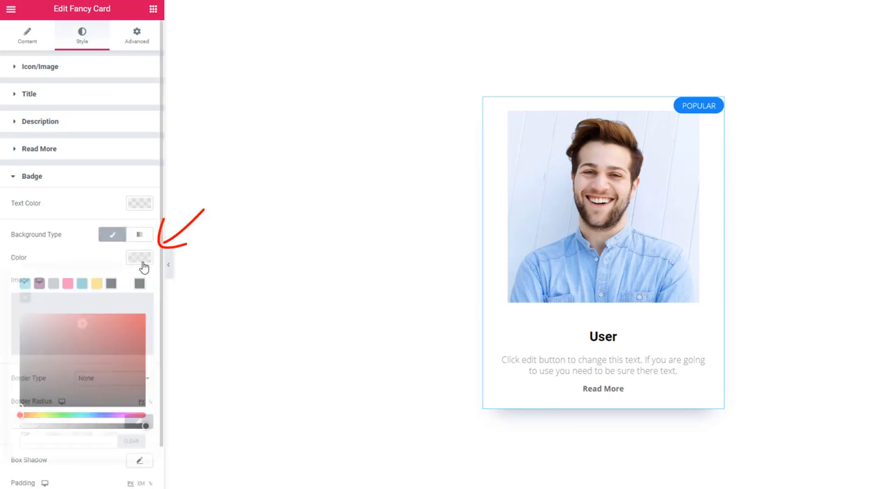
left_click(97, 283)
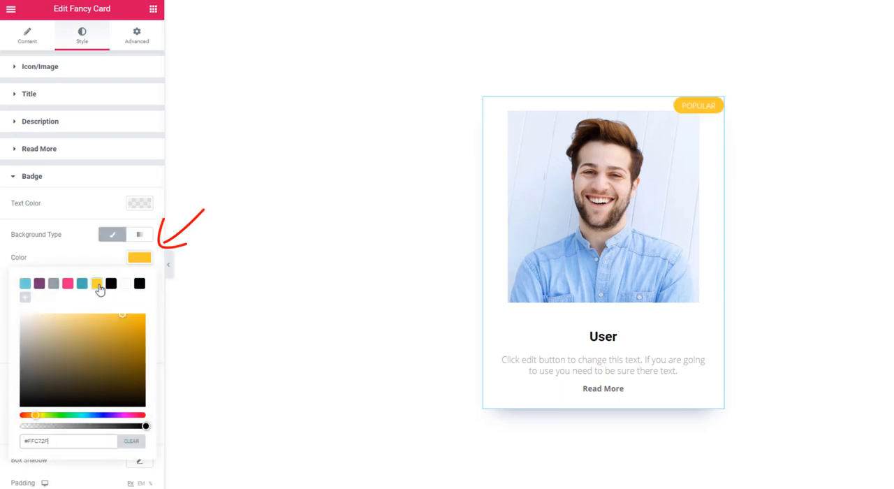
left_click(91, 261)
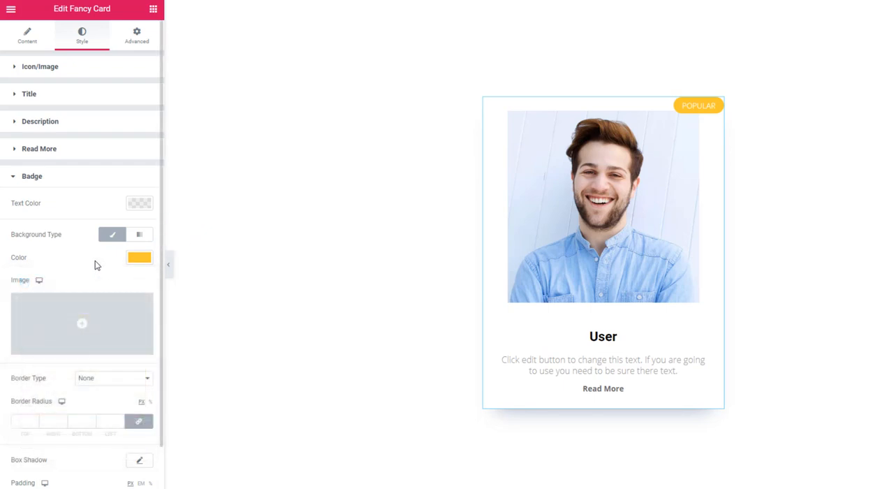
Set the badge's text color to black (#000000), trying the yellow preset along the way.
left_click(139, 205)
left_click(139, 230)
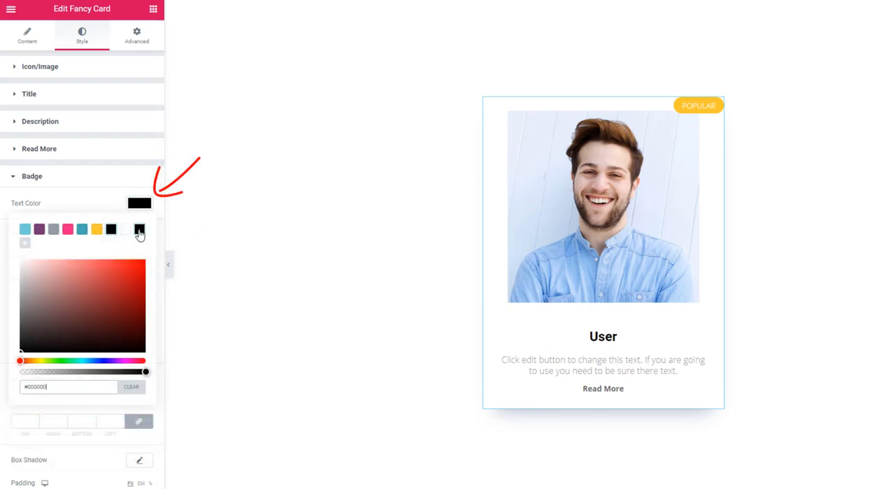
left_click(98, 232)
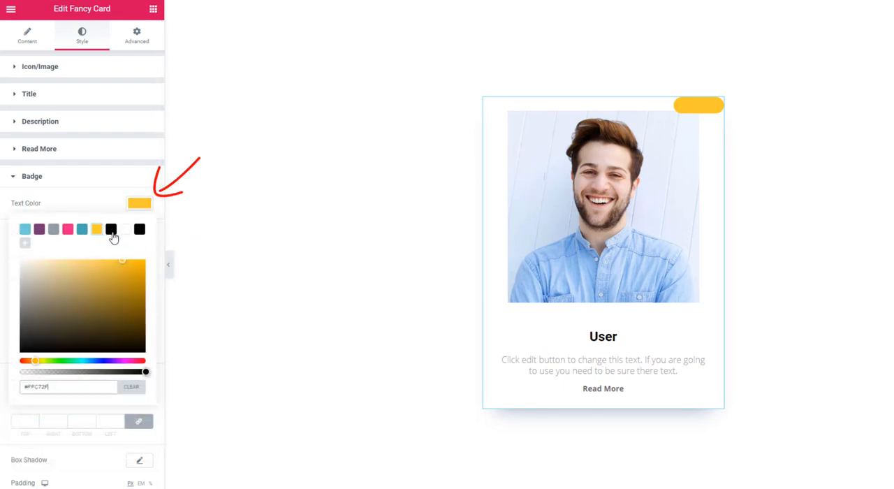
left_click(111, 233)
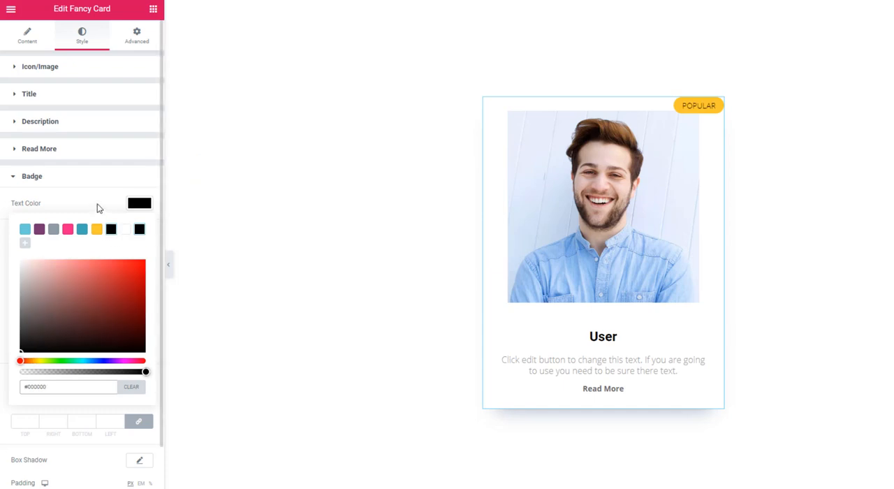
left_click(98, 208)
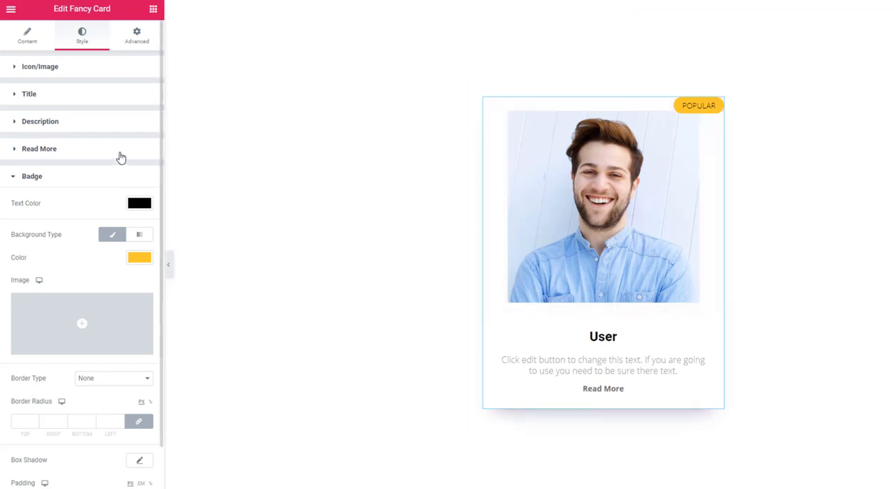
Change the badge text to HOT and set the badge position to Top Left.
left_click(29, 53)
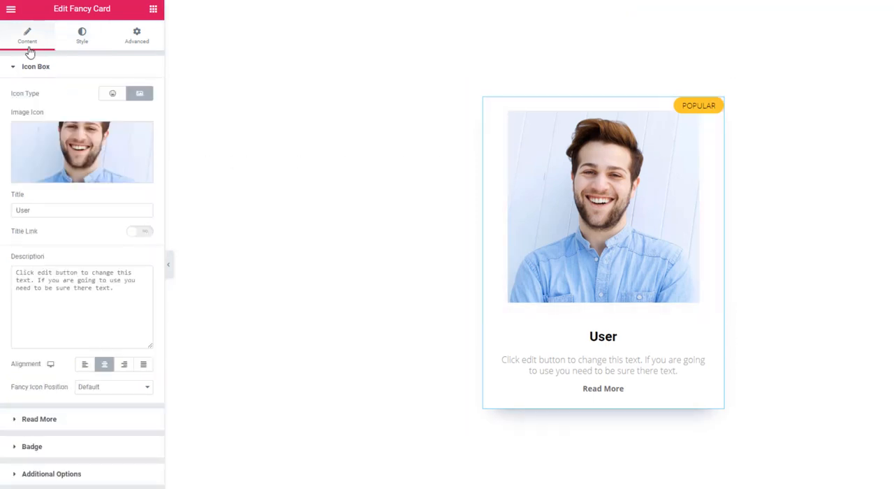
left_click(33, 447)
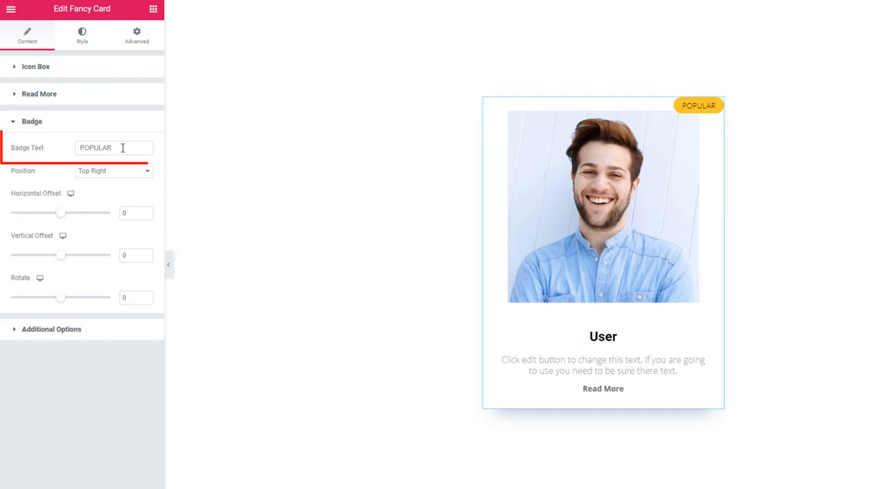
left_click_drag(123, 148, 77, 148)
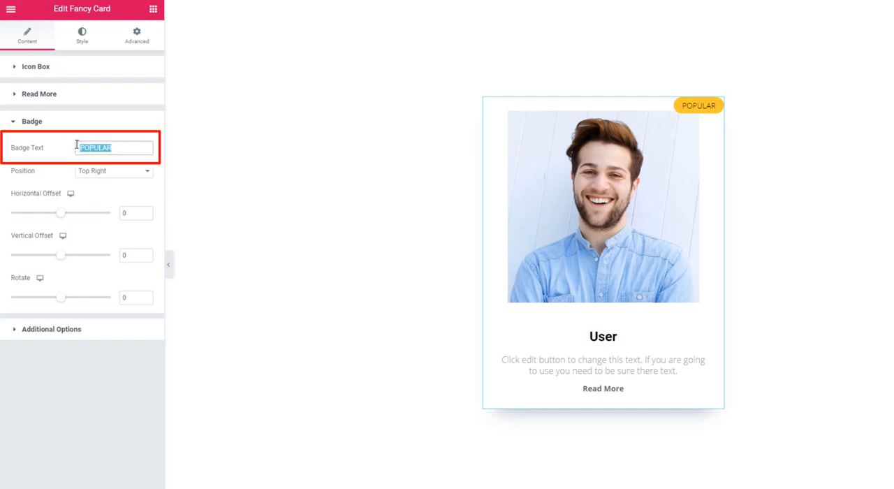
type("HOT")
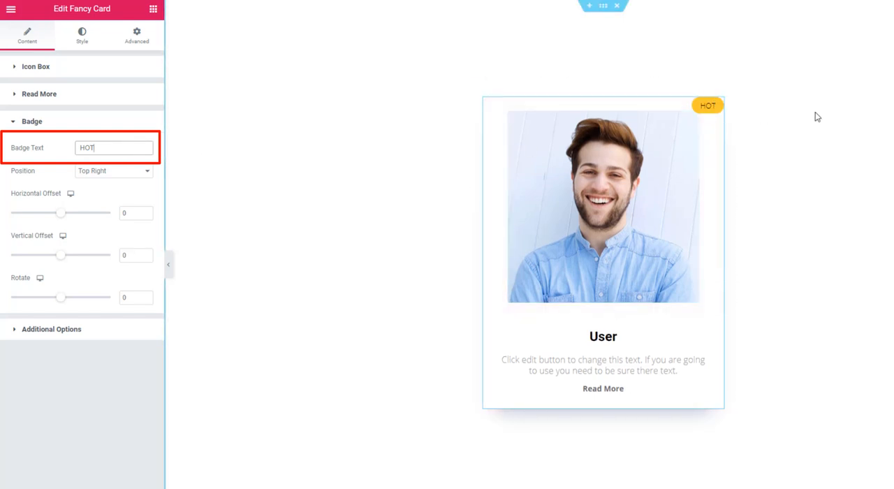
left_click(105, 173)
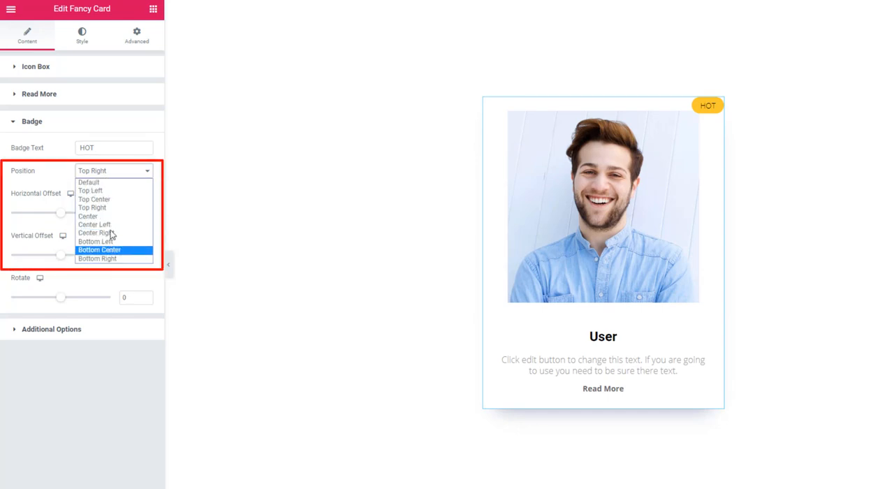
left_click(107, 191)
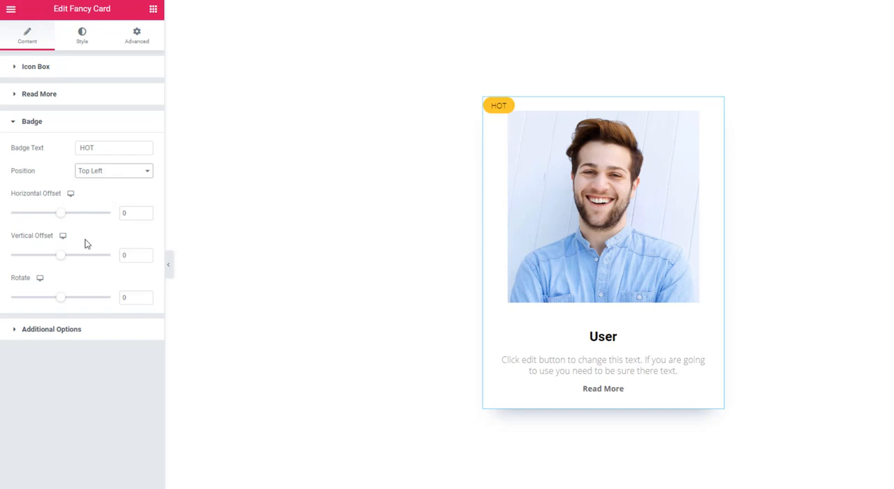
Rotate the badge to -90 and set its horizontal offset to -14 and vertical offset to 12.
left_click_drag(64, 303, 51, 302)
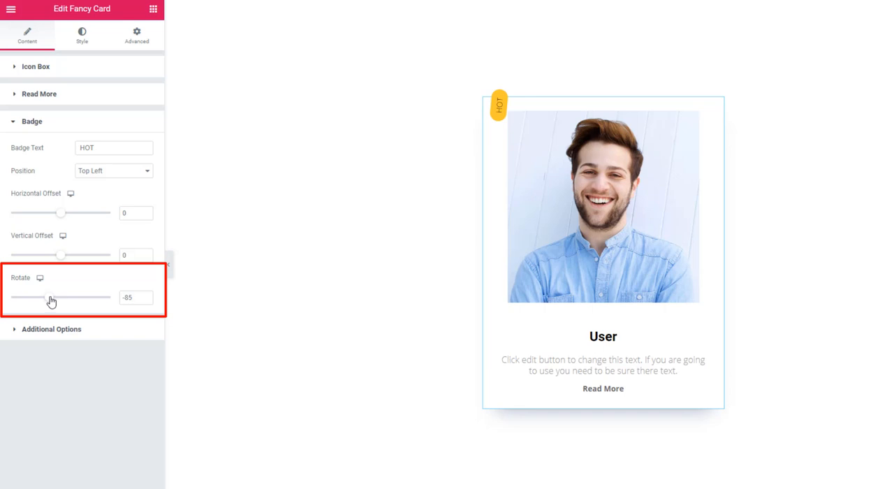
left_click(60, 214)
left_click_drag(60, 216, 61, 219)
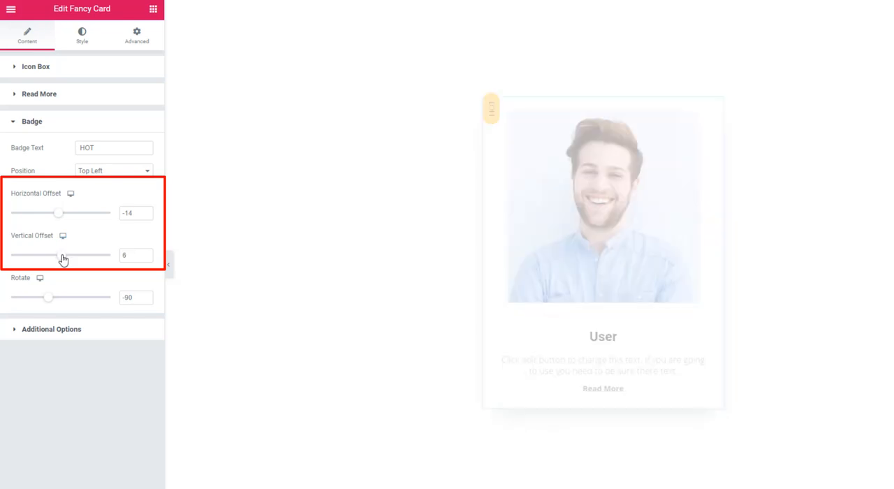
left_click_drag(62, 258, 63, 260)
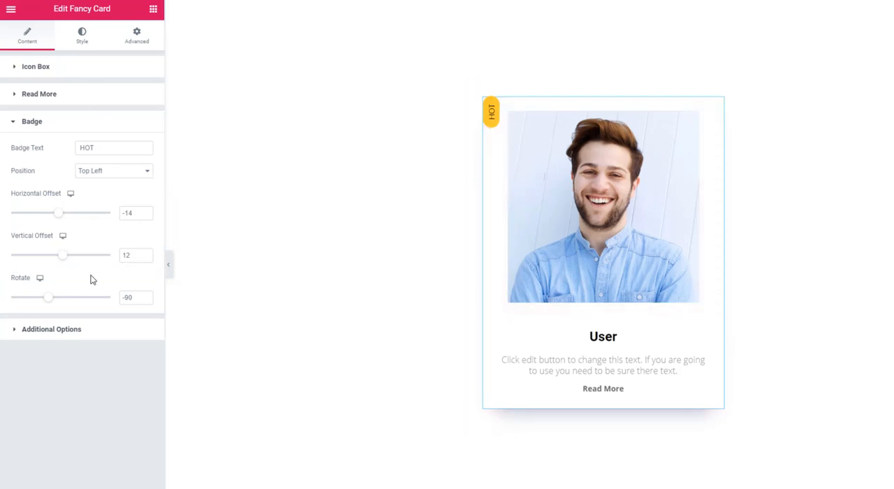
Turn off the Badge and turn on the Indicator in the card's additional options.
left_click(75, 334)
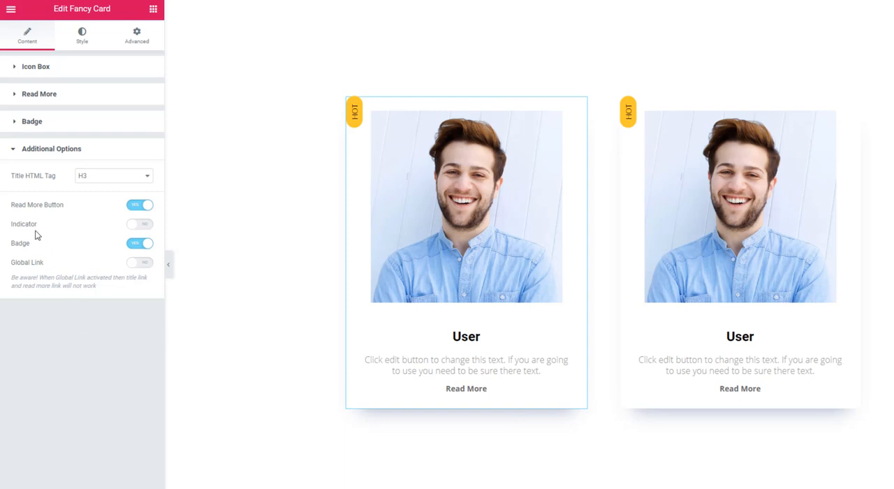
left_click(138, 223)
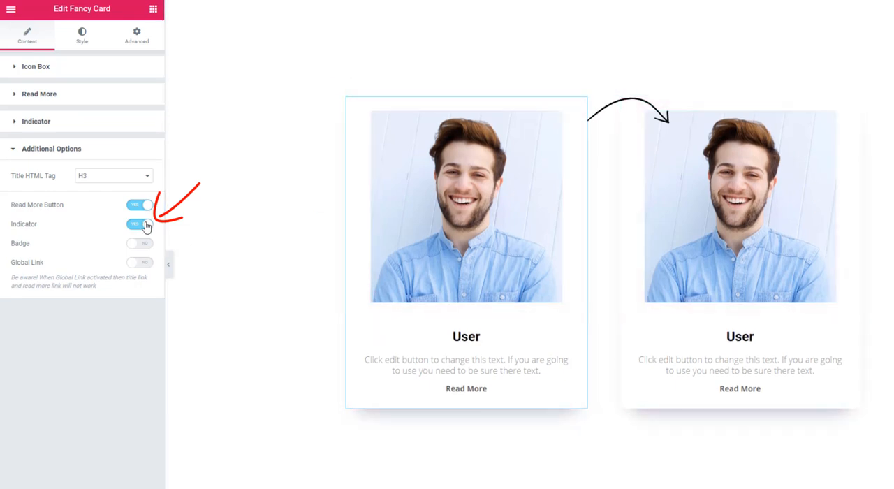
Try indicator styles 2, 3 and 4 on the card, and set the indicator to Style 5.
left_click(81, 43)
scroll(115, 379, "down", 5)
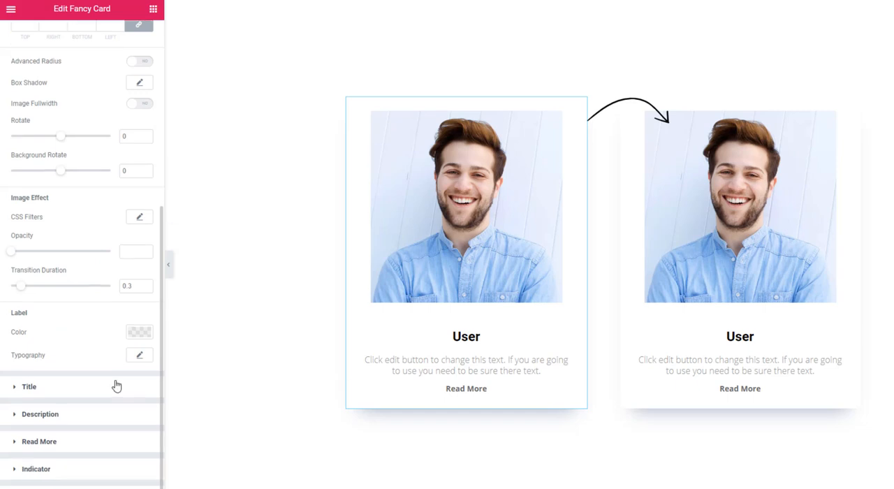
left_click(57, 475)
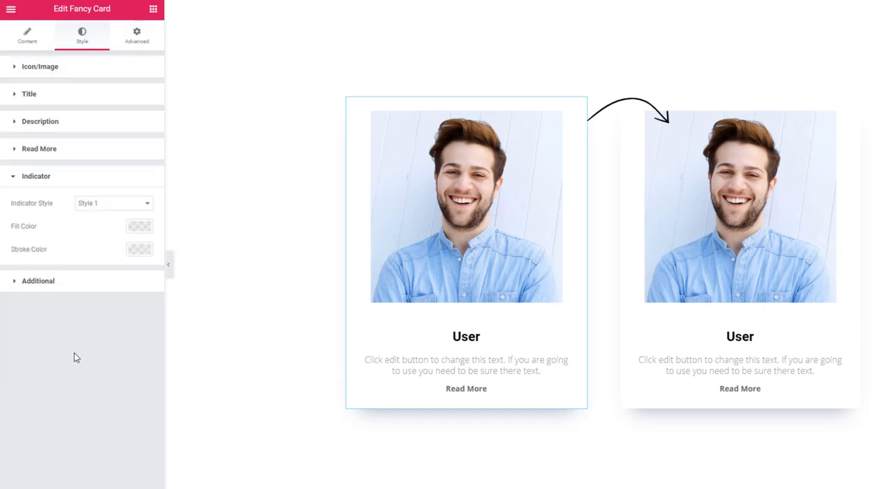
left_click(100, 203)
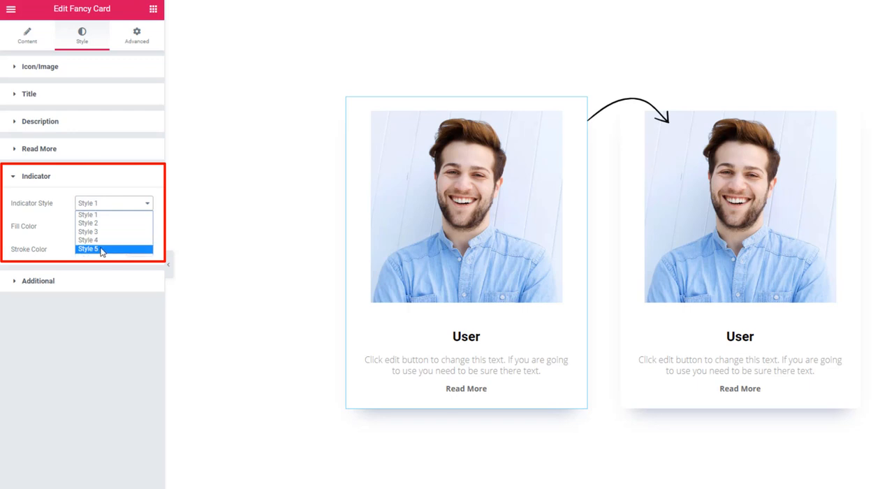
left_click(104, 224)
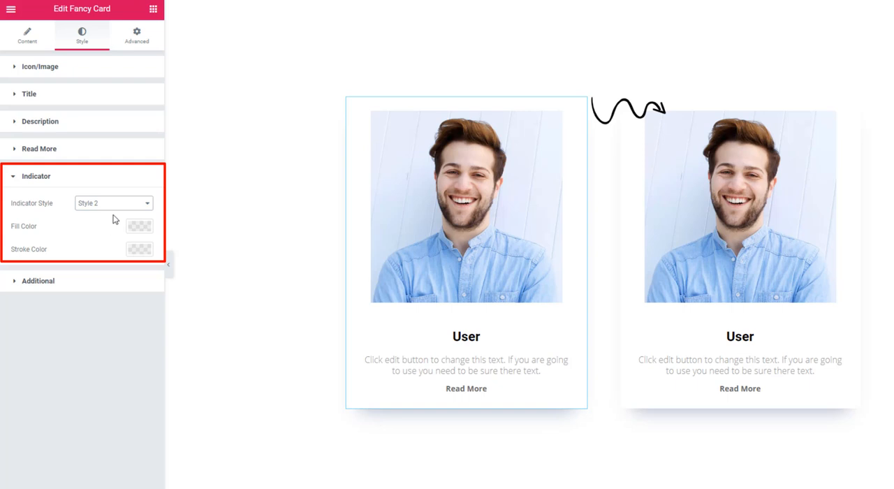
left_click(115, 204)
left_click(110, 233)
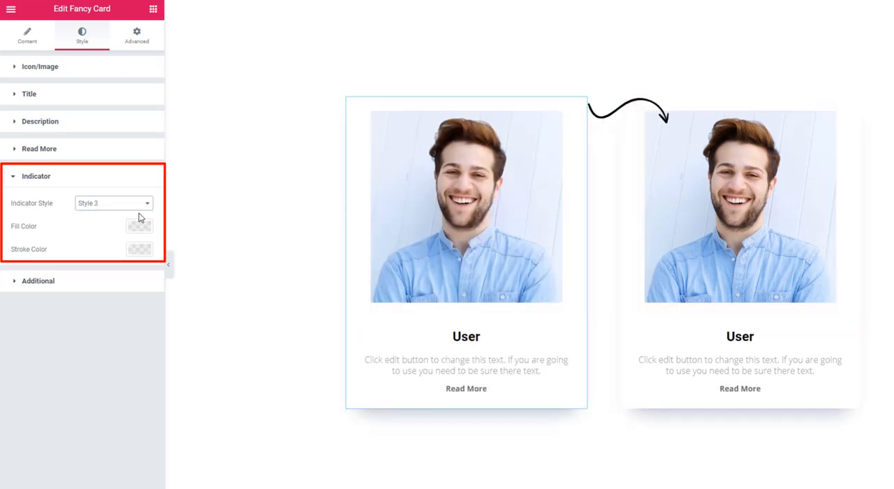
left_click(116, 209)
left_click(97, 240)
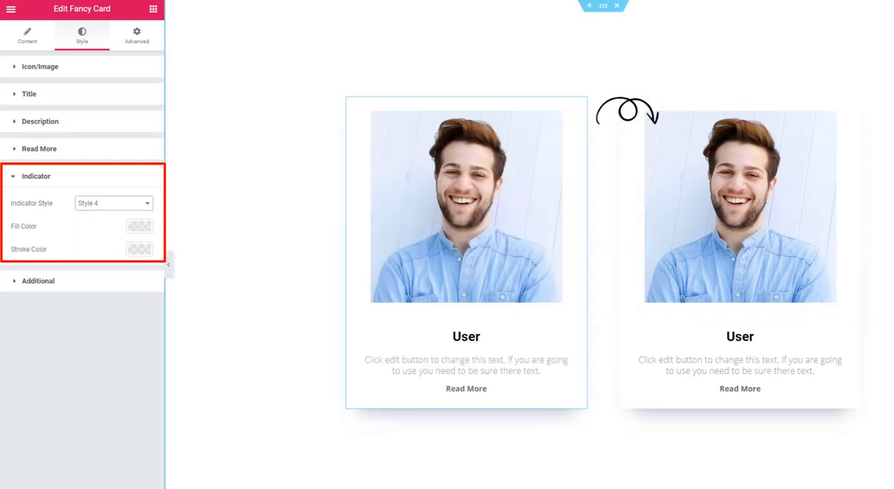
left_click(110, 209)
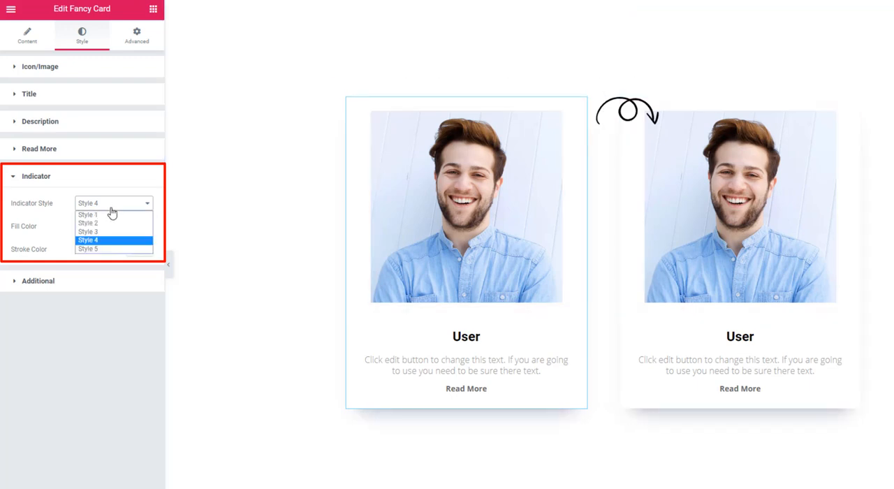
left_click(103, 250)
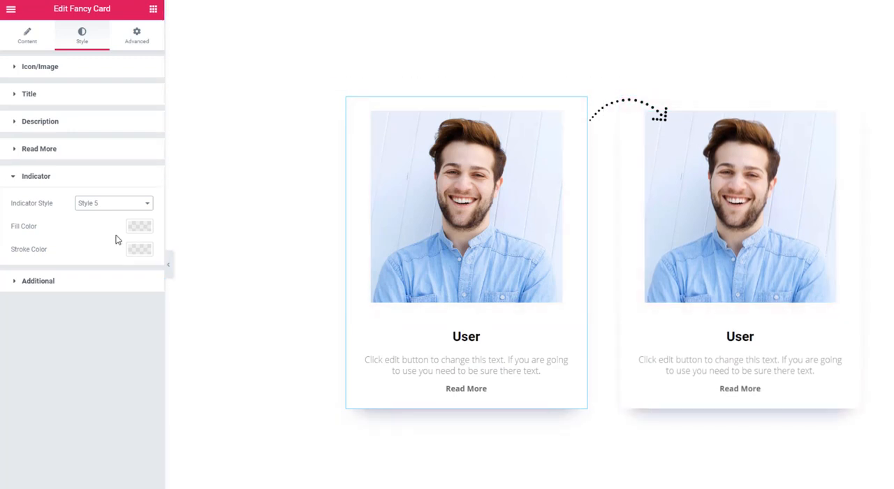
Set the indicator's width to 162, horizontal offset to -46, vertical offset to 154 and rotation to -10.
left_click(27, 42)
left_click(35, 447)
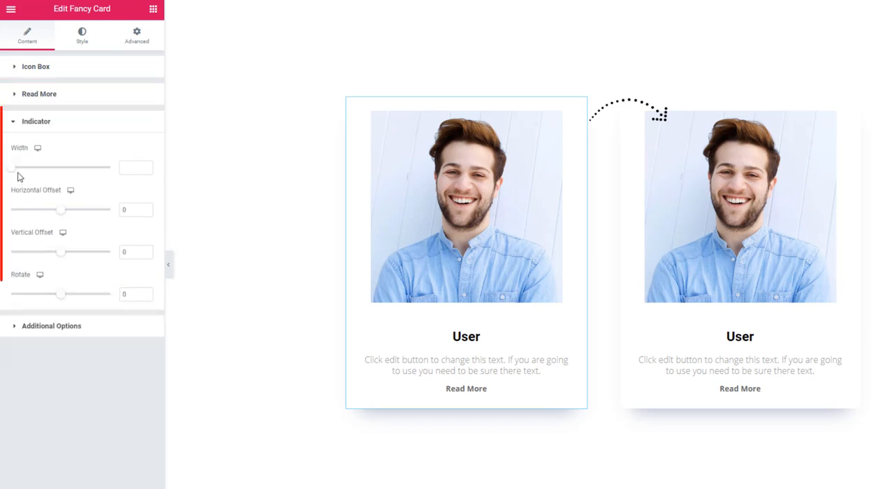
left_click_drag(11, 168, 63, 168)
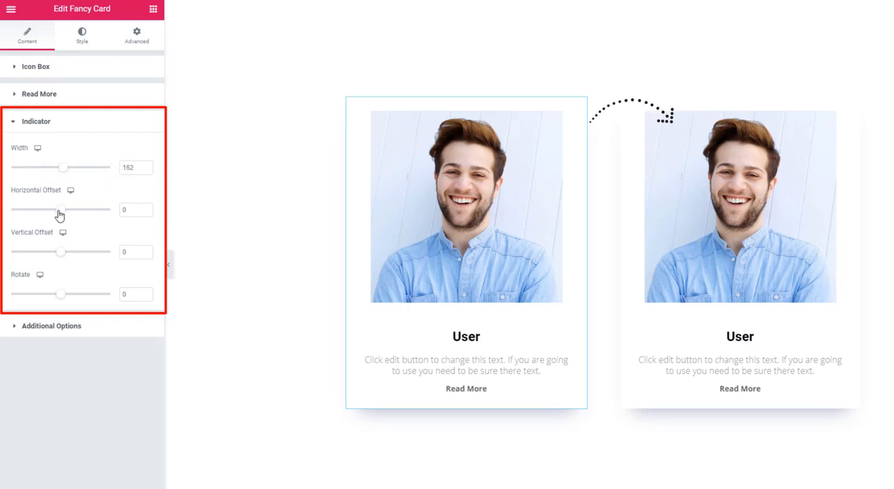
mouse_move(60, 214)
left_mouse_down()
mouse_move(68, 216)
mouse_move(54, 216)
left_mouse_up()
left_click_drag(62, 253, 88, 256)
left_click_drag(62, 300, 62, 298)
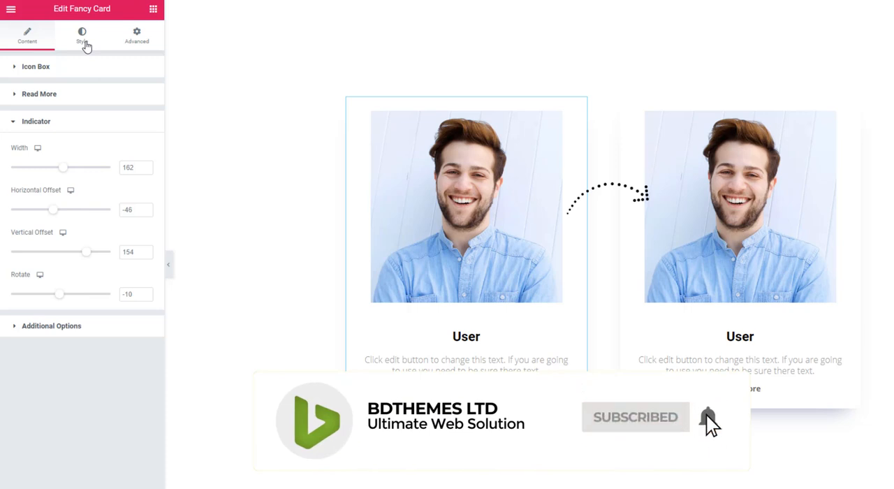
Set the indicator's fill color to the teal preset.
left_click(83, 44)
scroll(67, 409, "down", 5)
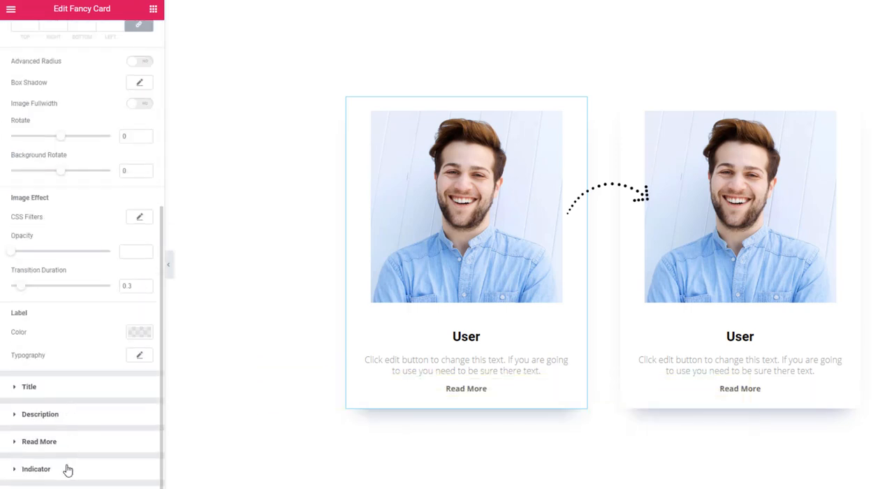
left_click(66, 469)
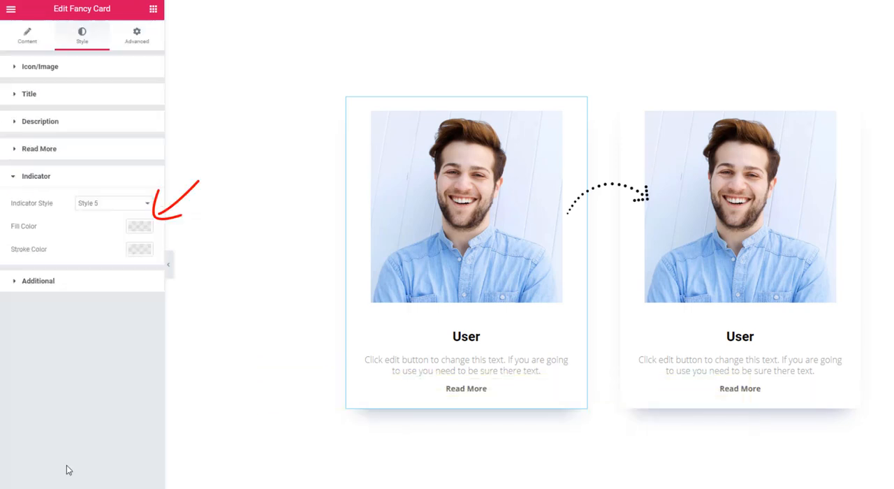
left_click(137, 227)
left_click(82, 253)
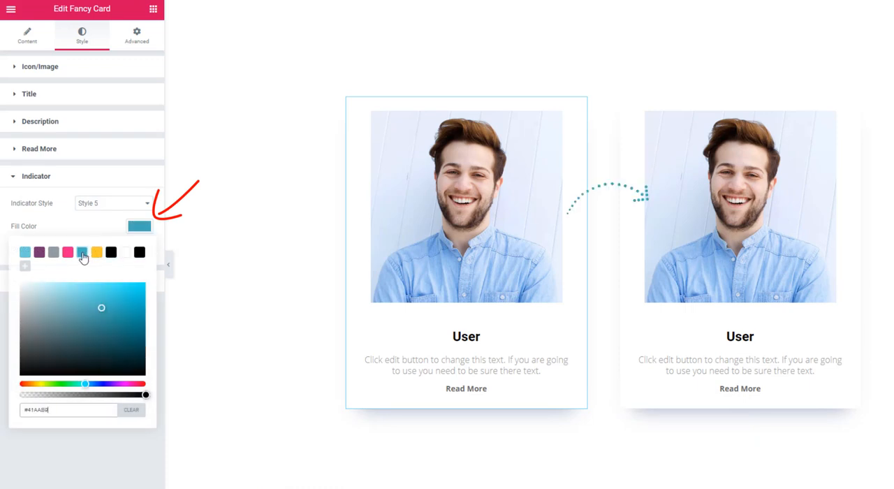
Set the indicator's stroke color to the black preset, #000000.
left_click(137, 229)
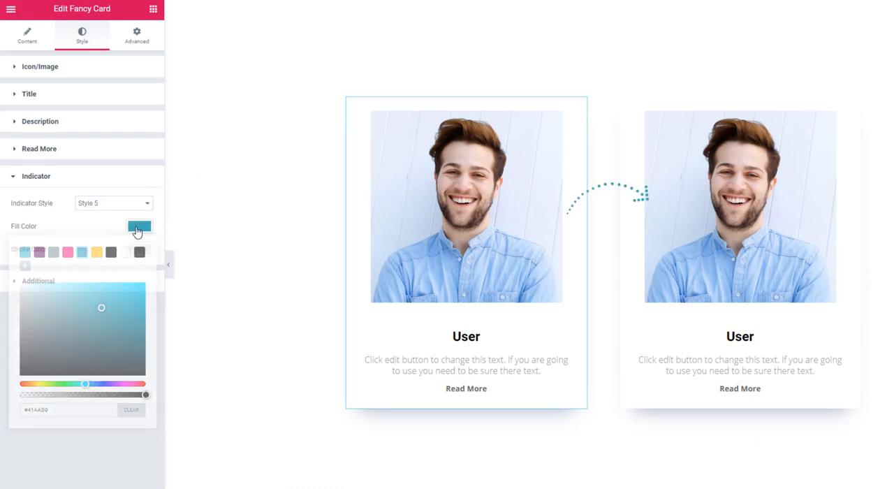
left_click(138, 253)
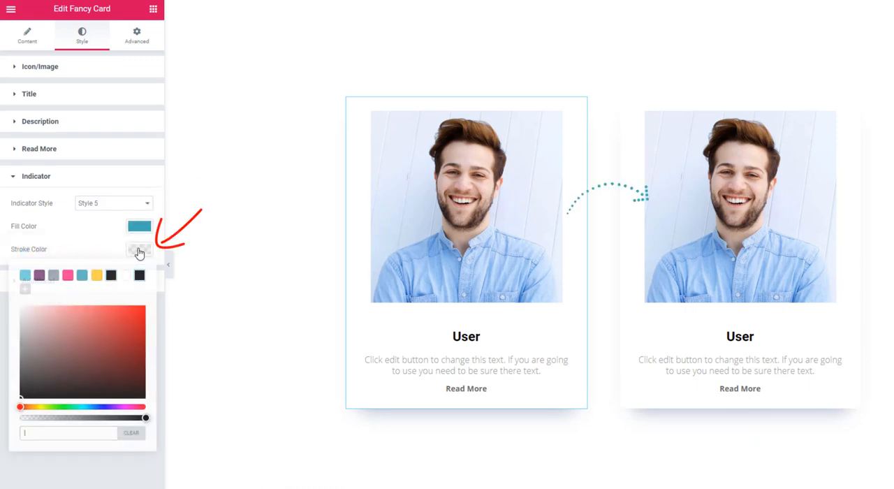
left_click(97, 276)
left_click(110, 277)
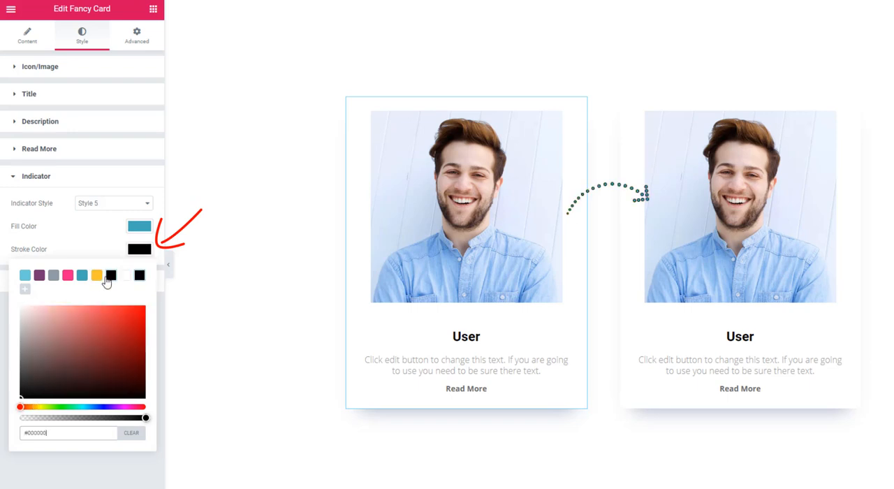
left_click(94, 250)
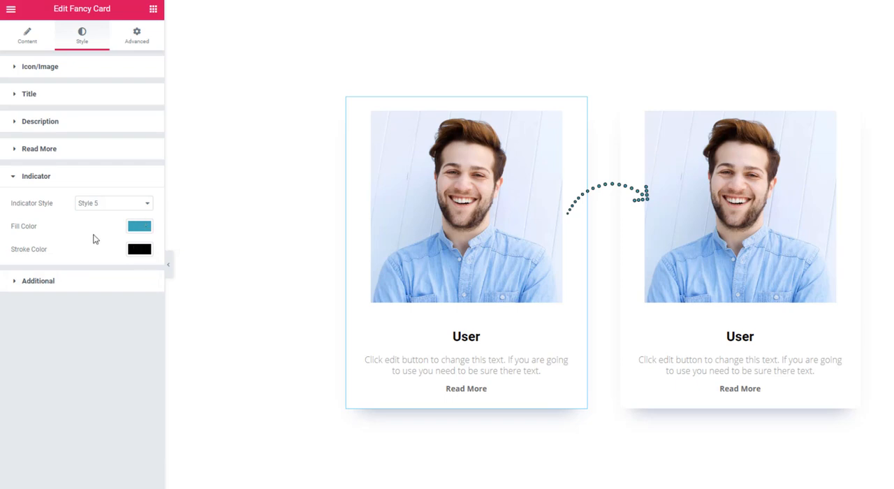
Set the Icon/Image primary background to the yellow preset, #FFC72F, for the normal state.
left_click(80, 67)
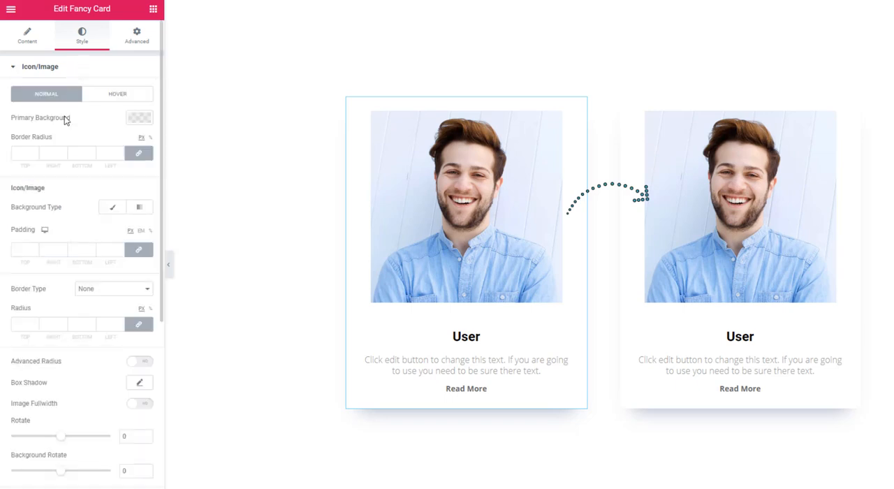
left_click(138, 117)
left_click(97, 145)
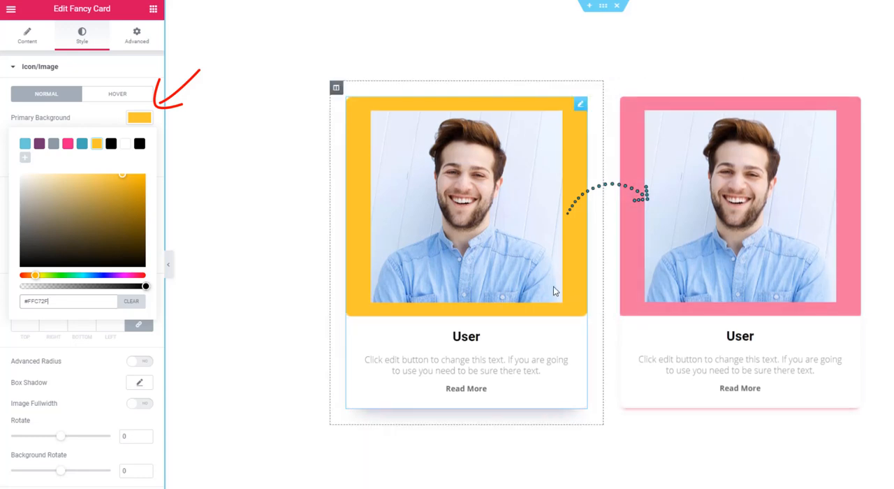
left_click(79, 120)
Set the Icon/Image primary background for the hover state to the teal preset, #41AAB9.
left_click(115, 95)
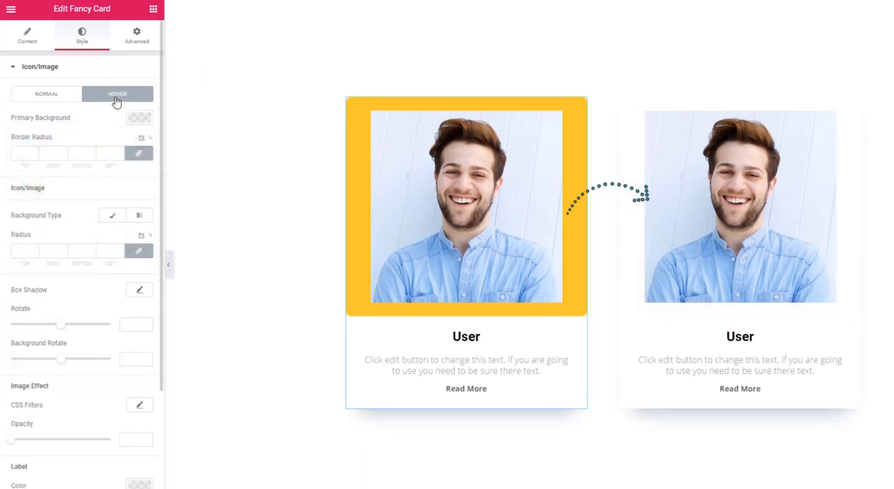
left_click(139, 119)
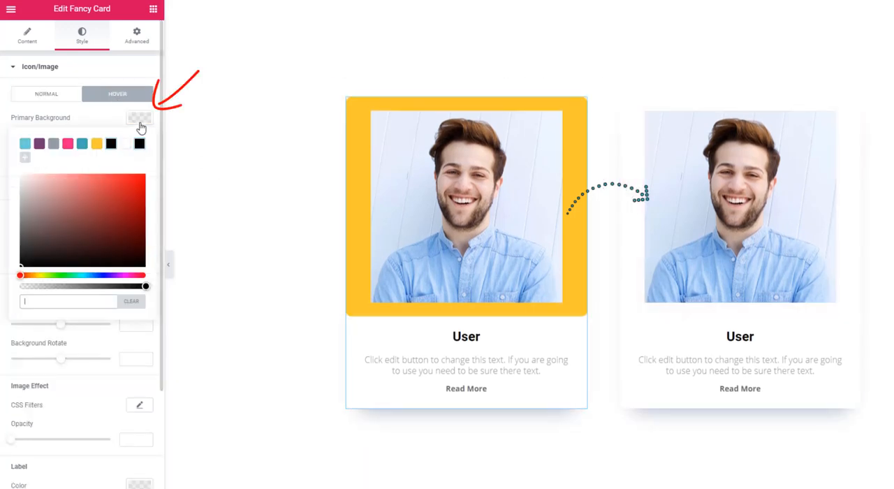
left_click(82, 144)
left_click(171, 169)
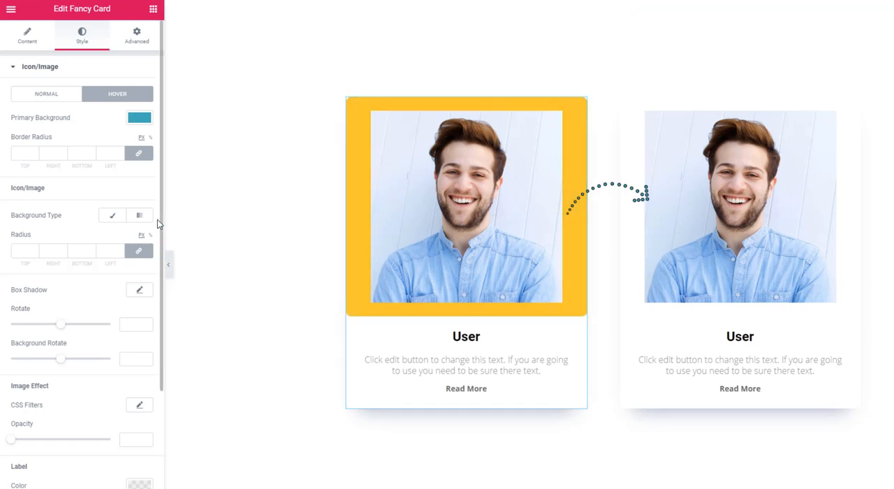
Clear the teal primary background color from the Icon/Image hover state.
left_click(139, 120)
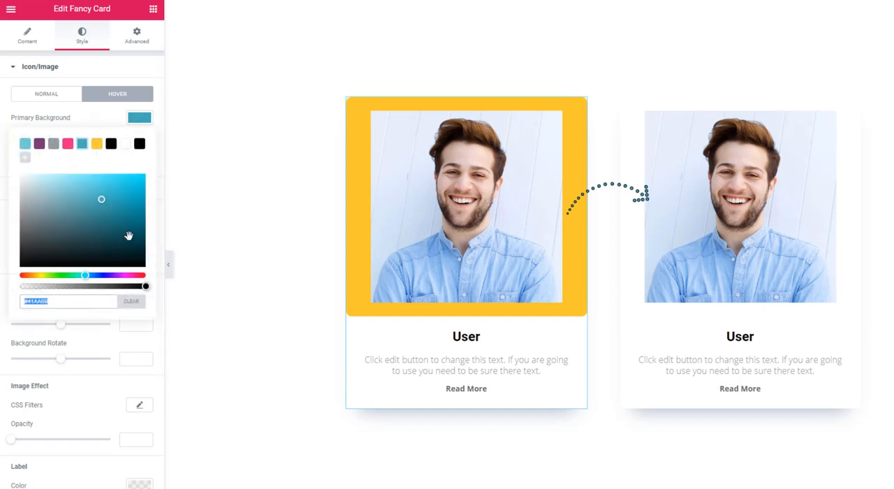
left_click(131, 310)
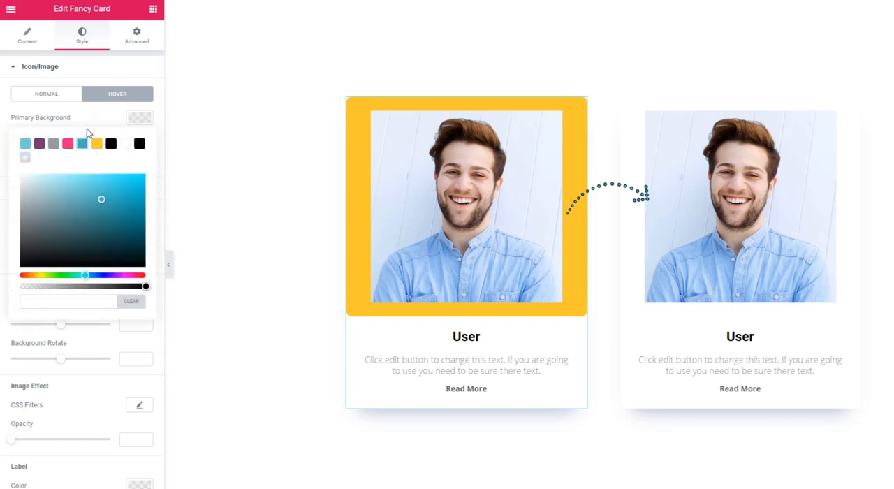
left_click(139, 119)
Turn on Advanced Radius for the card image in the normal state.
left_click(60, 98)
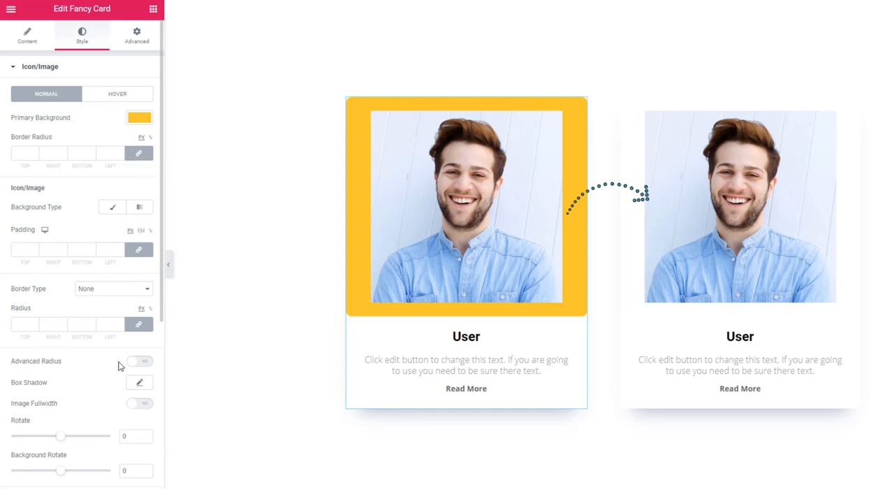
left_click(142, 362)
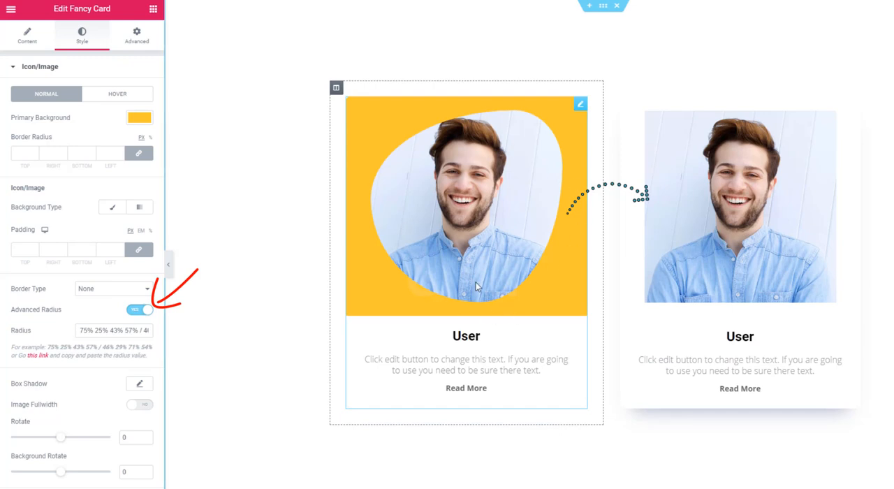
Set the card image's rotation to -4 and its opacity to 1.
scroll(56, 373, "down", 3)
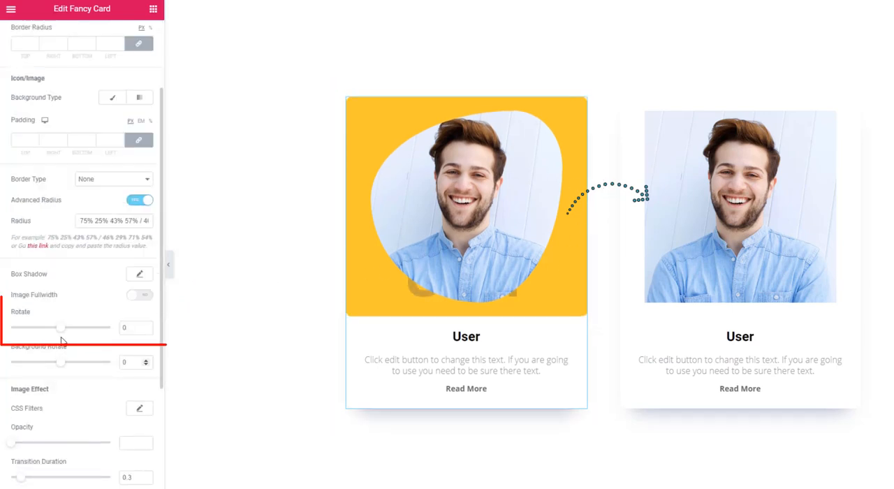
mouse_move(63, 333)
left_mouse_down()
mouse_move(70, 333)
mouse_move(62, 335)
left_mouse_up()
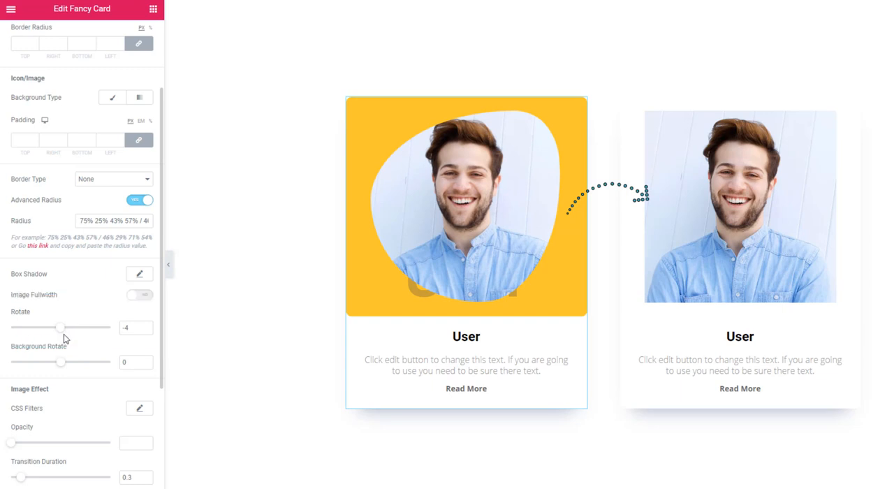
scroll(75, 374, "down", 3)
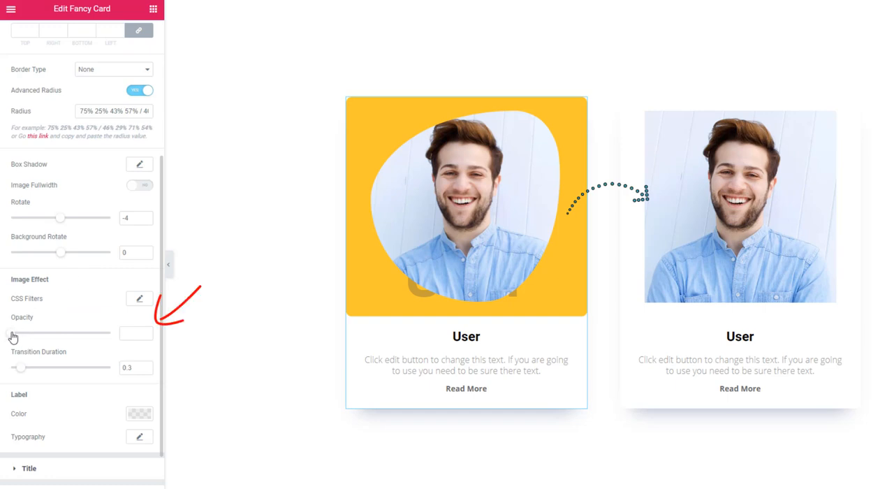
left_click_drag(10, 335, 120, 342)
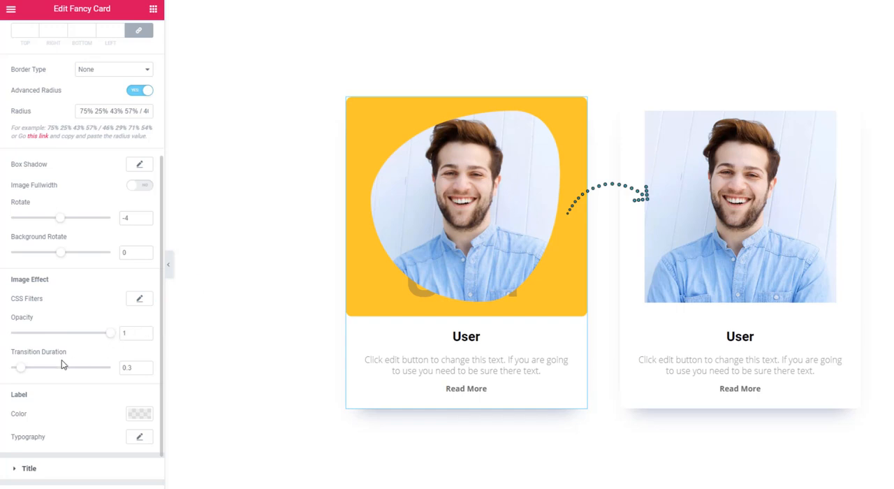
Try the yellow preset as the card title's color, and set it to the purple preset.
scroll(61, 359, "down", 1)
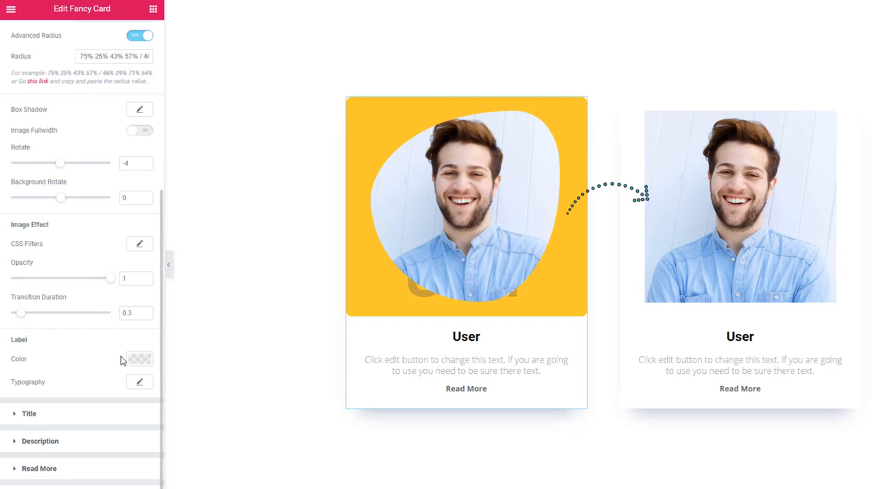
scroll(98, 370, "down", 1)
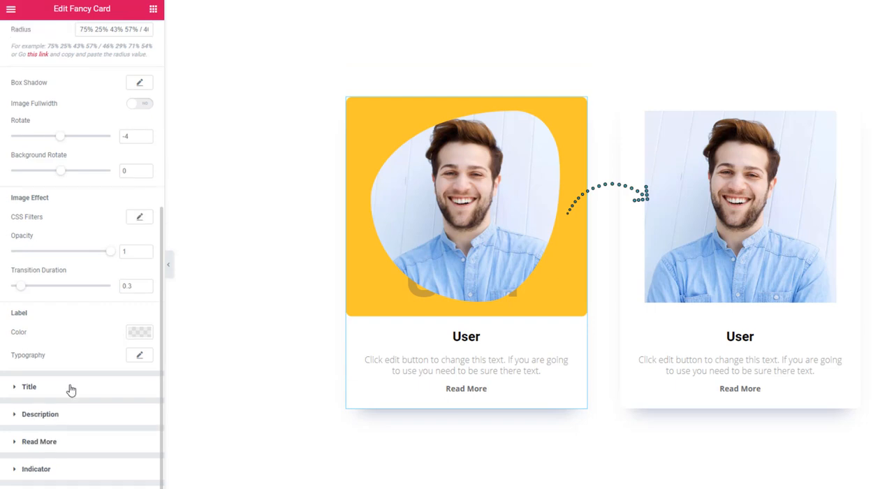
left_click(71, 388)
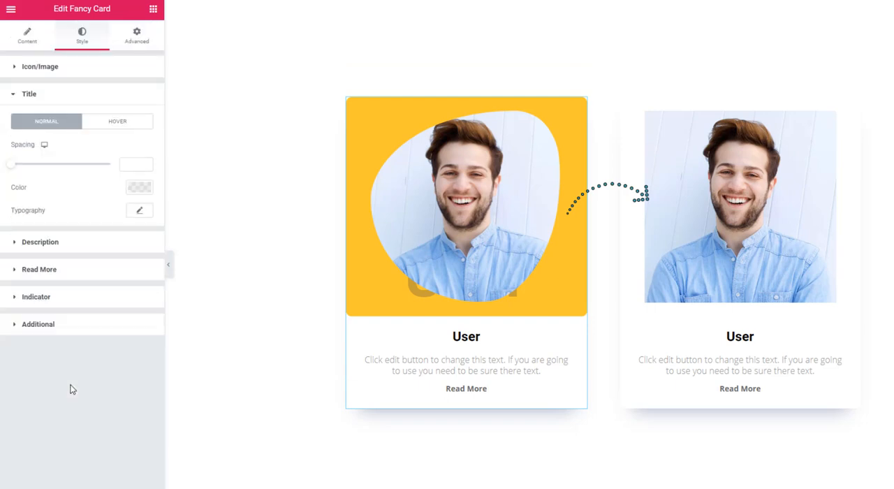
left_click(139, 189)
left_click(97, 214)
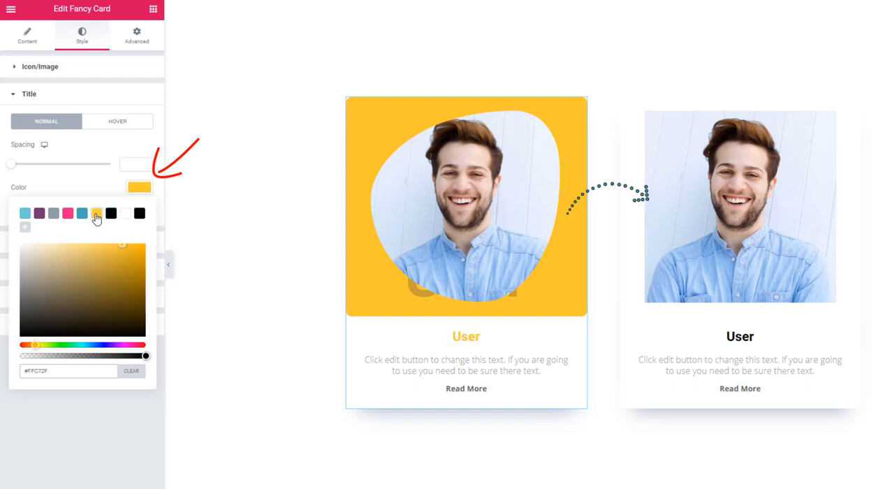
left_click(40, 213)
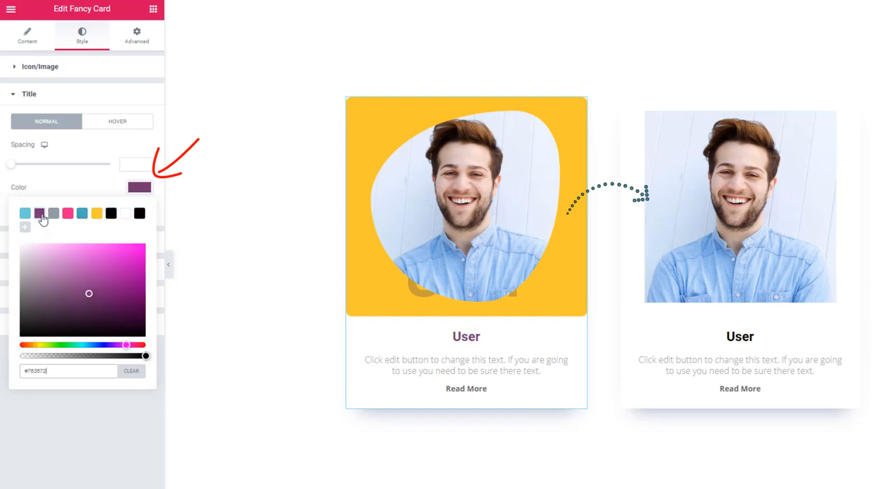
left_click(136, 189)
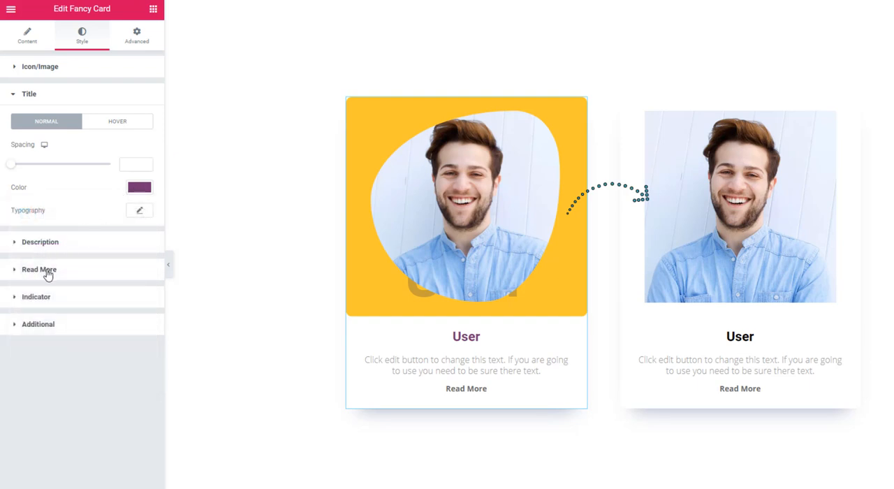
Give the card's inner item a solid background in the gray preset color.
left_click(61, 326)
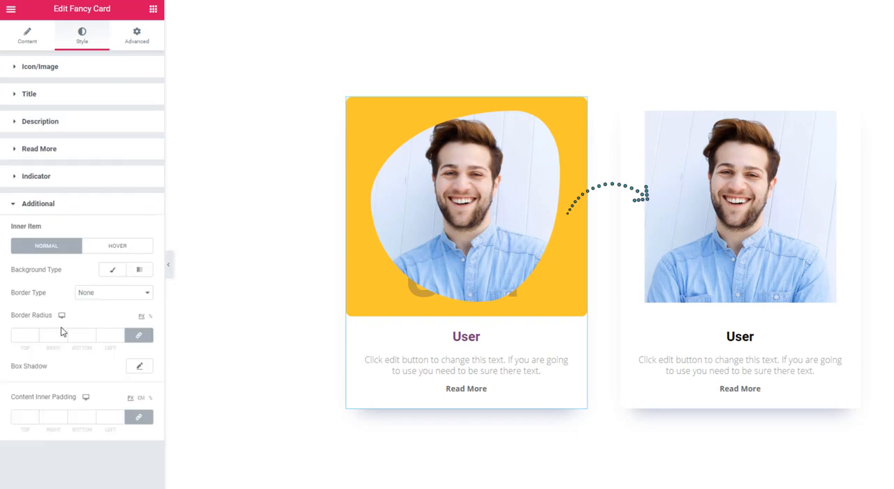
left_click(104, 271)
left_click(132, 294)
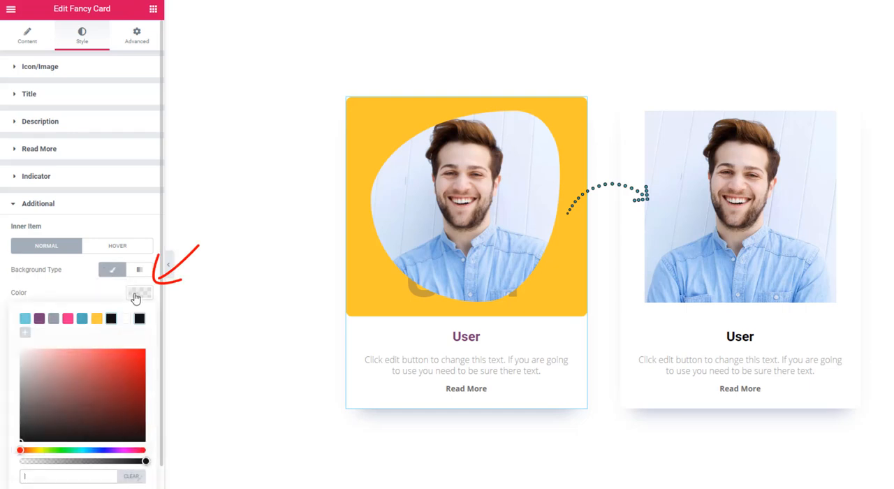
left_click(53, 321)
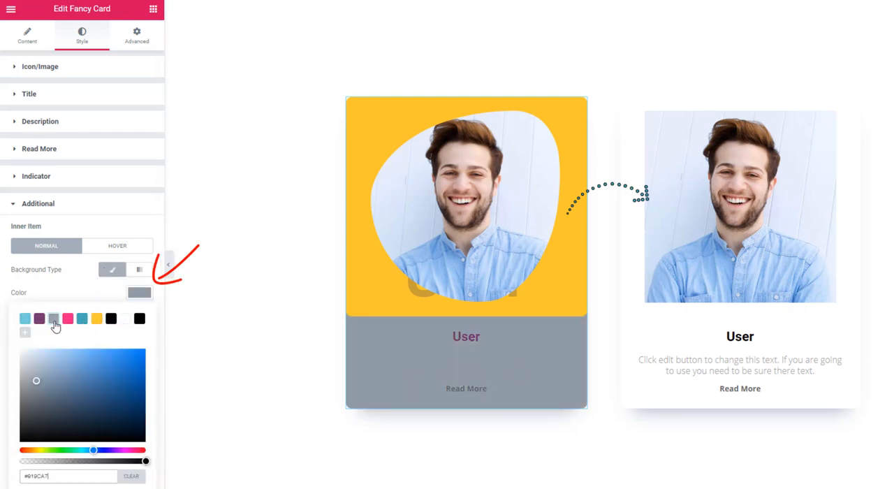
left_click(147, 296)
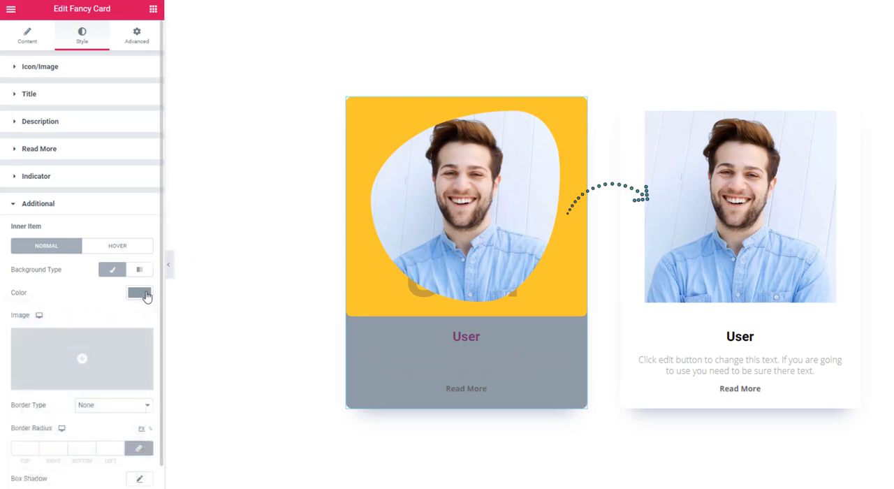
Clear the yellow primary background color from the Icon/Image normal state.
left_click(70, 74)
left_click(133, 119)
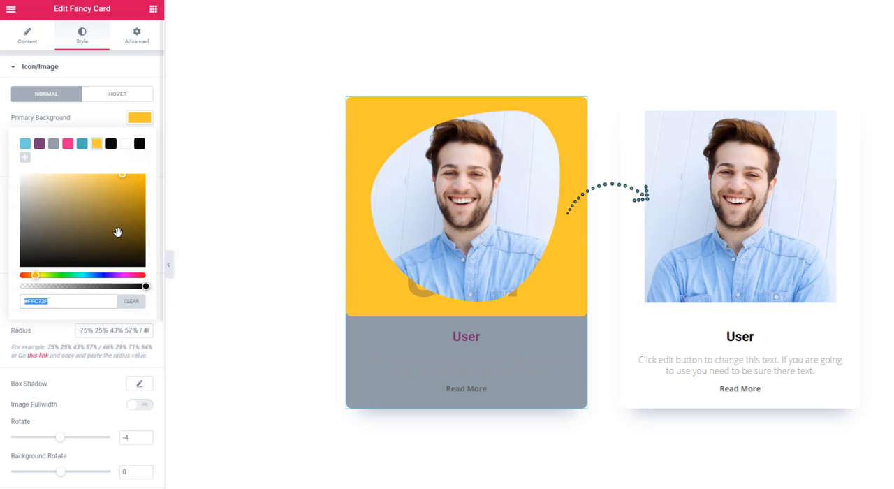
left_click(133, 305)
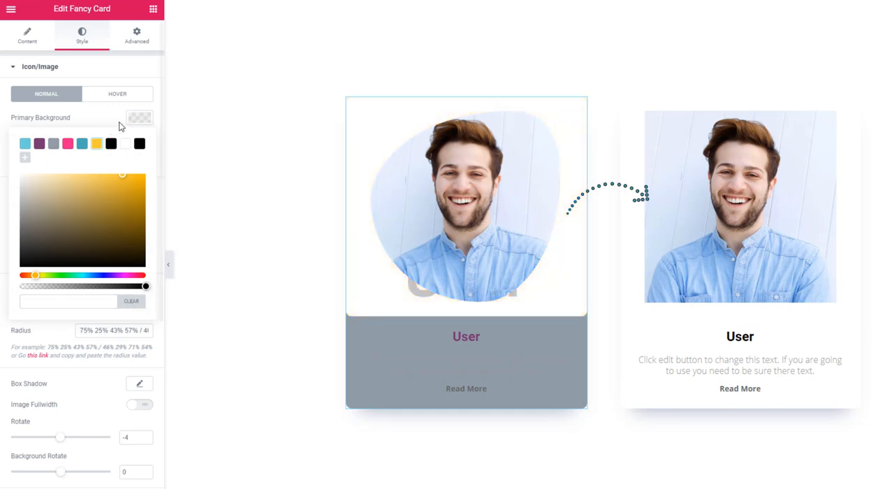
Try the Icon/Image's yellow primary background fully transparent and fully opaque, and leave it slightly transparent.
left_click_drag(145, 287, 14, 286)
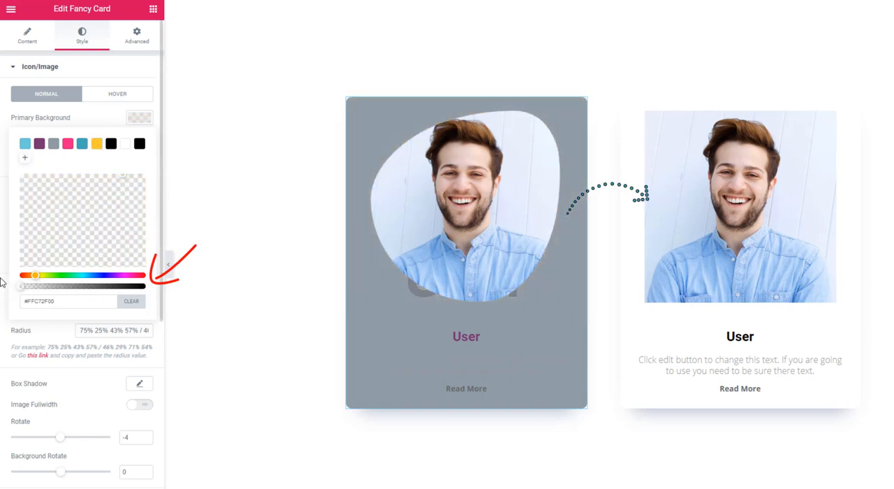
left_click_drag(15, 284, 147, 286)
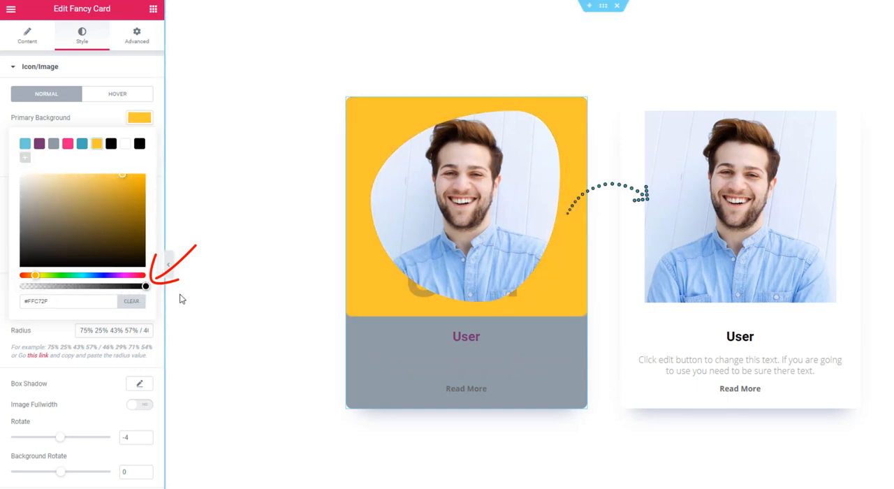
left_click(104, 119)
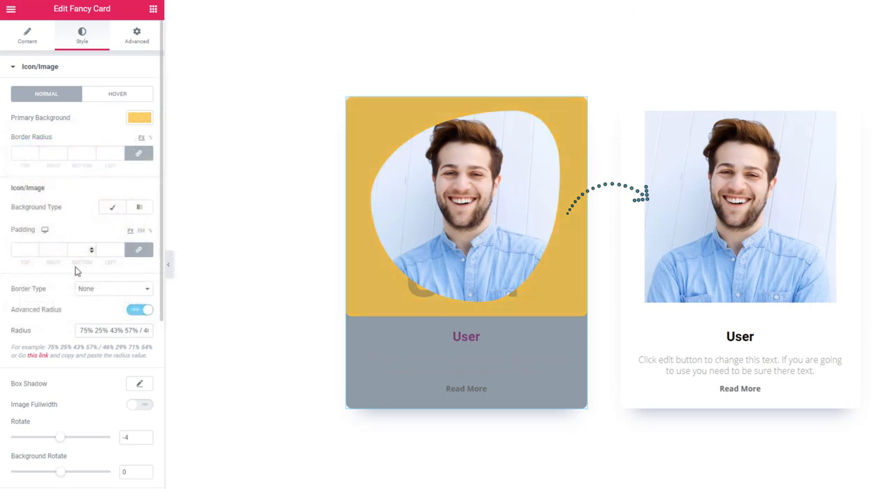
Set the card description's text color to the white preset, #FFFFFF.
scroll(76, 280, "down", 5)
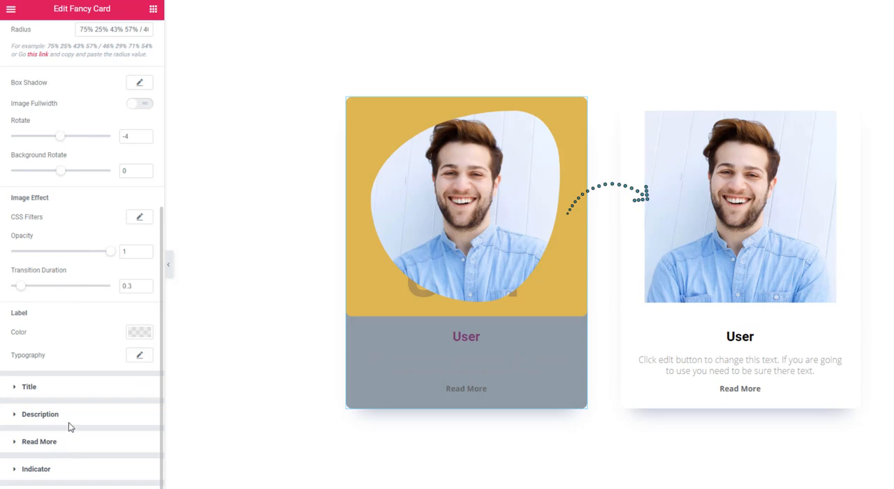
left_click(71, 424)
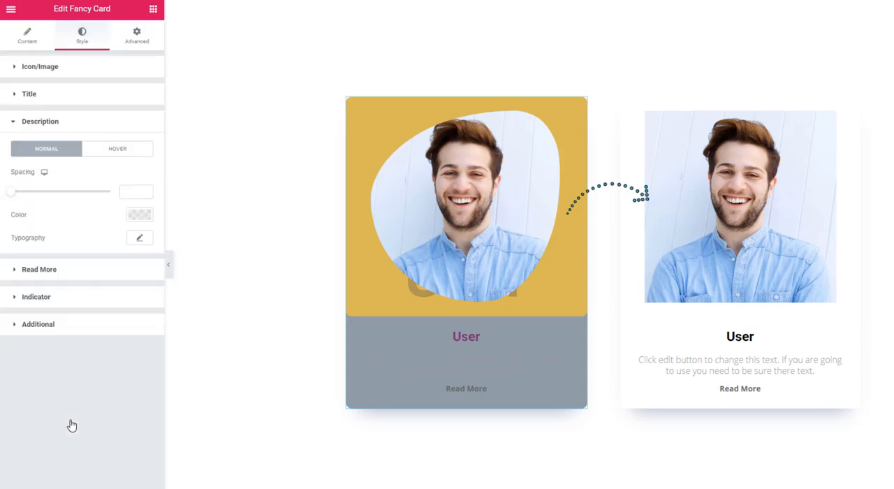
left_click(139, 216)
left_click(125, 241)
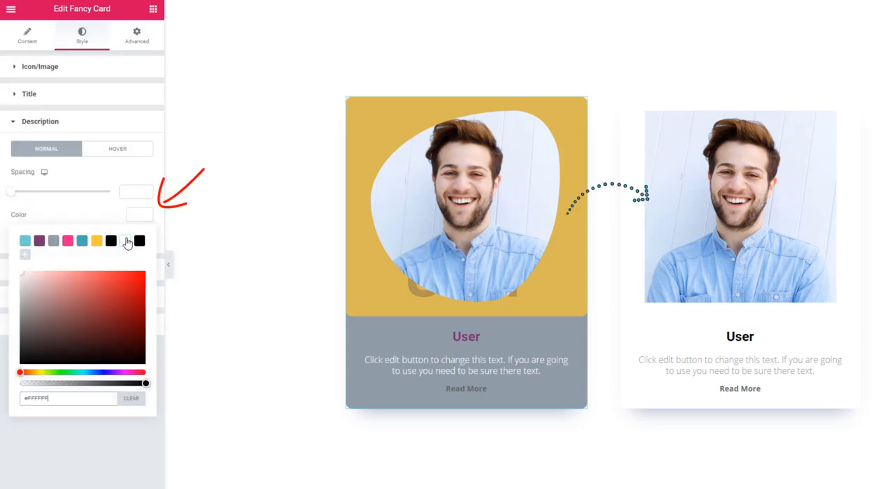
Set the Read More link's normal text color to the white preset, #FFFFFF, and hide the editing panel to preview the cards.
left_click(95, 218)
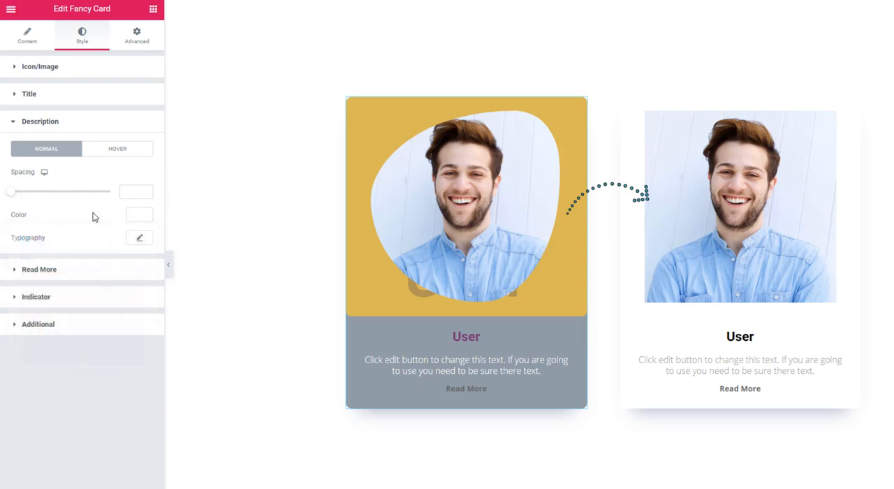
left_click(82, 281)
left_click(137, 219)
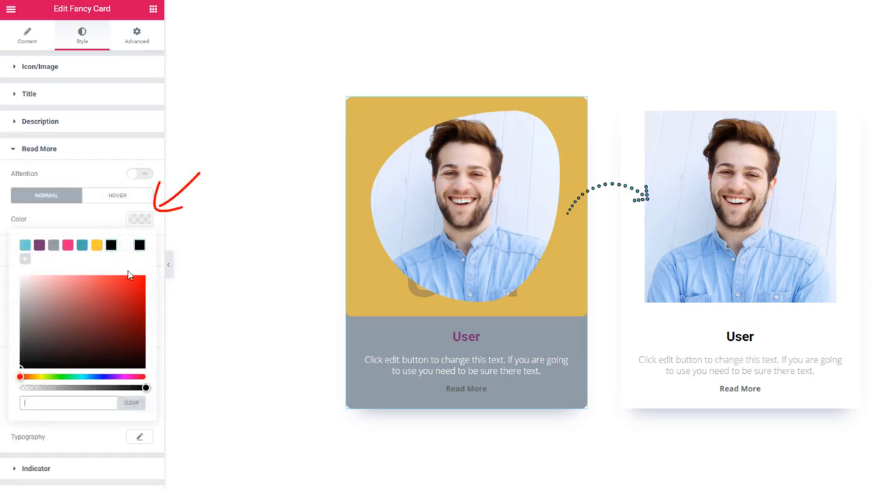
left_click(126, 247)
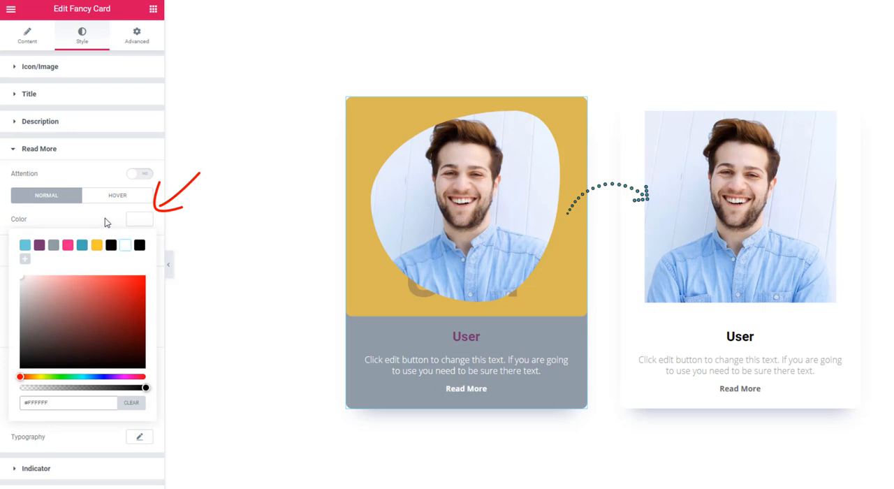
left_click(106, 222)
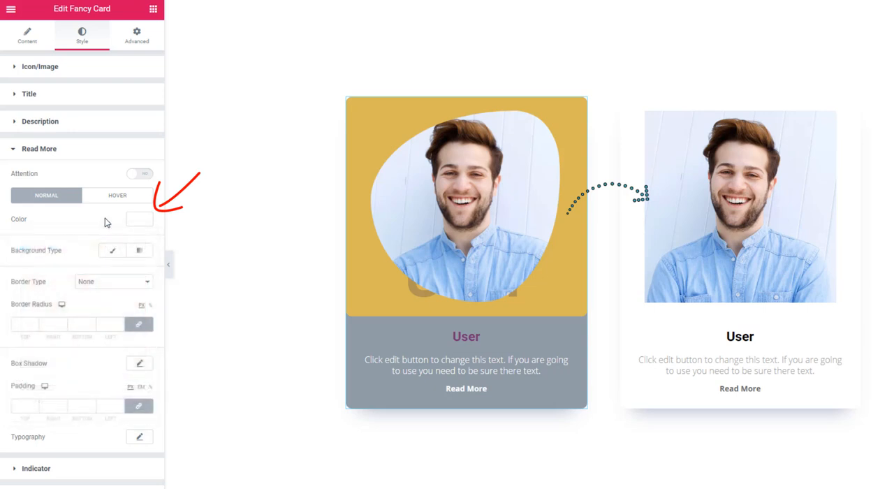
left_click(169, 269)
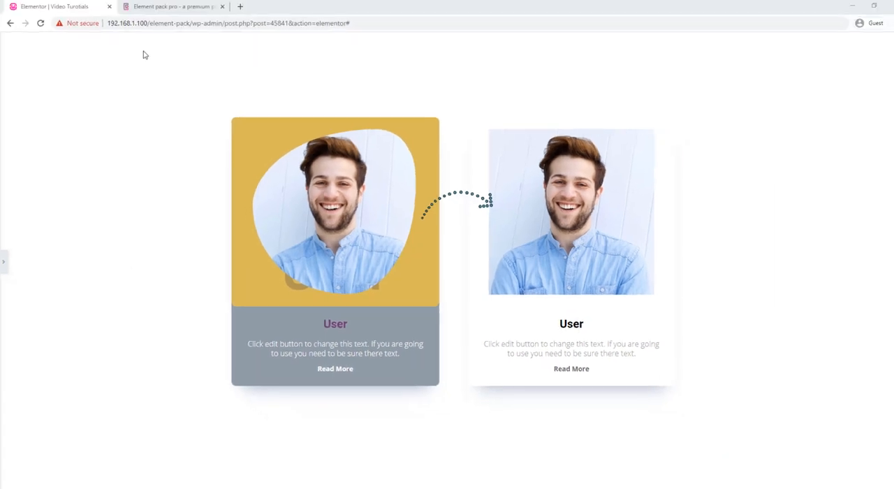
Switch to the Element Pack demo site and open the Fancy Card demo page from its Custom Content Widgets.
left_click(165, 7)
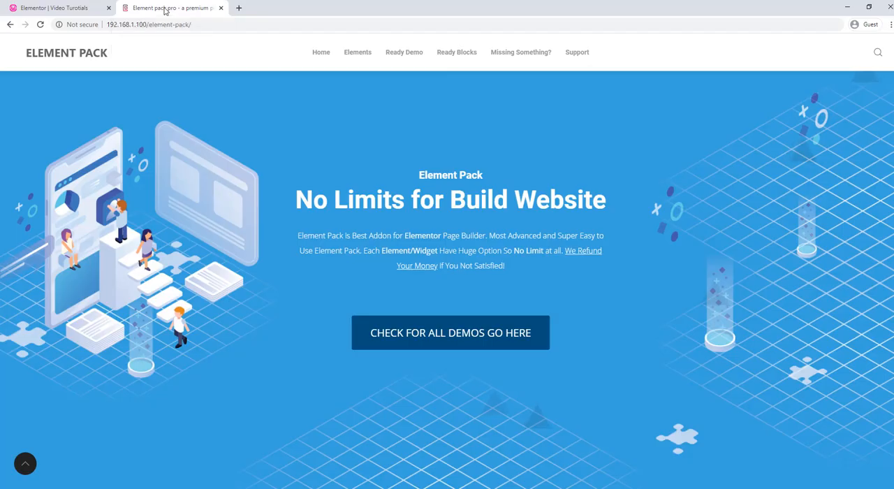
mouse_move(356, 55)
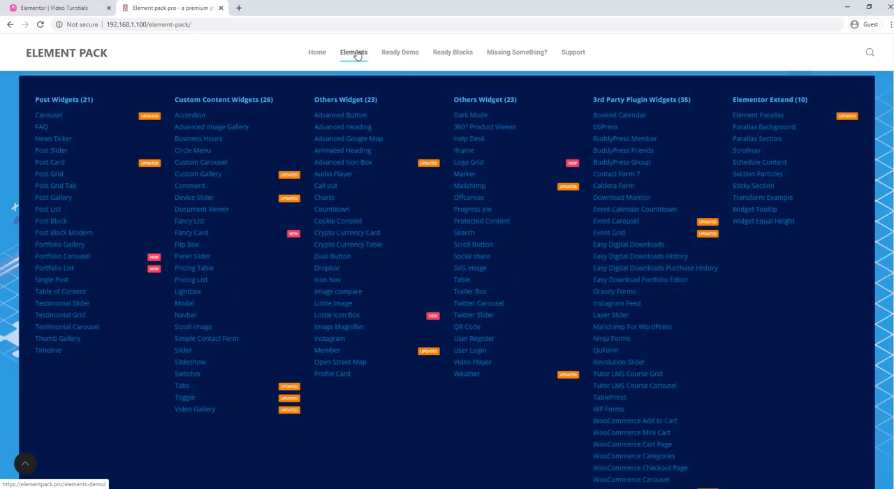
left_click(204, 240)
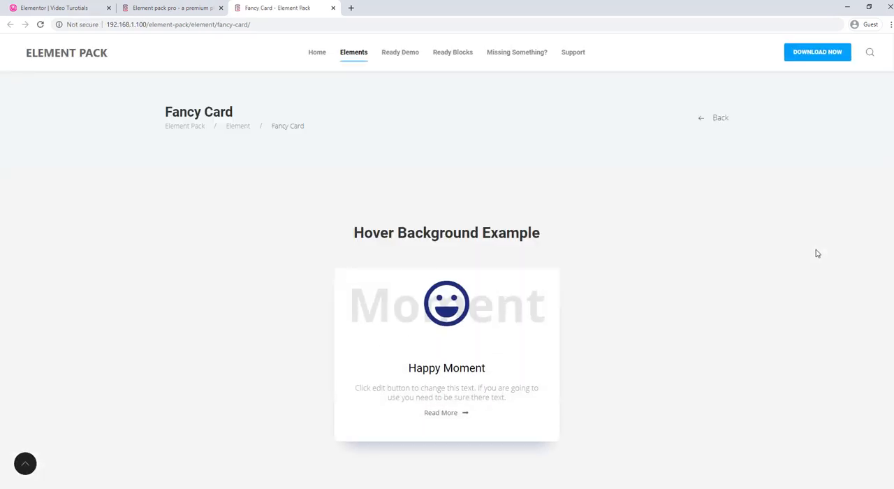
Examine the Fancy Card demo examples, from the hover background to the radial gradient, including how the cards react to the pointer.
scroll(817, 254, "down", 2)
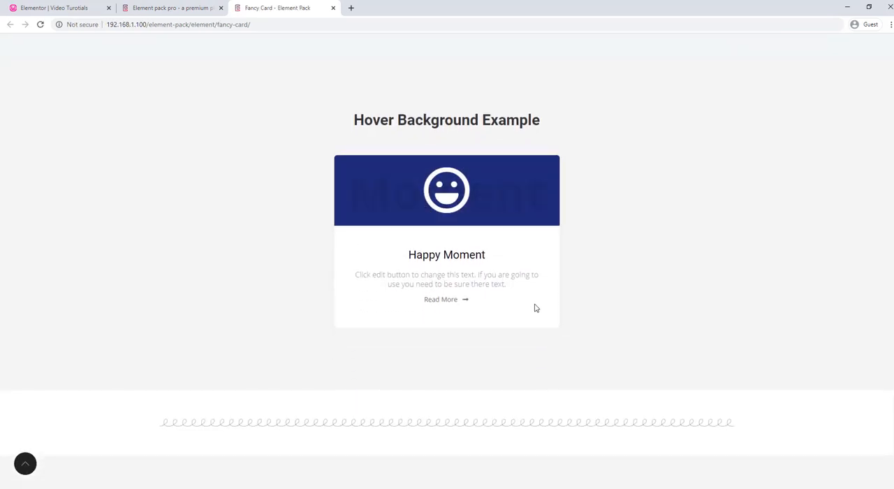
scroll(639, 294, "down", 5)
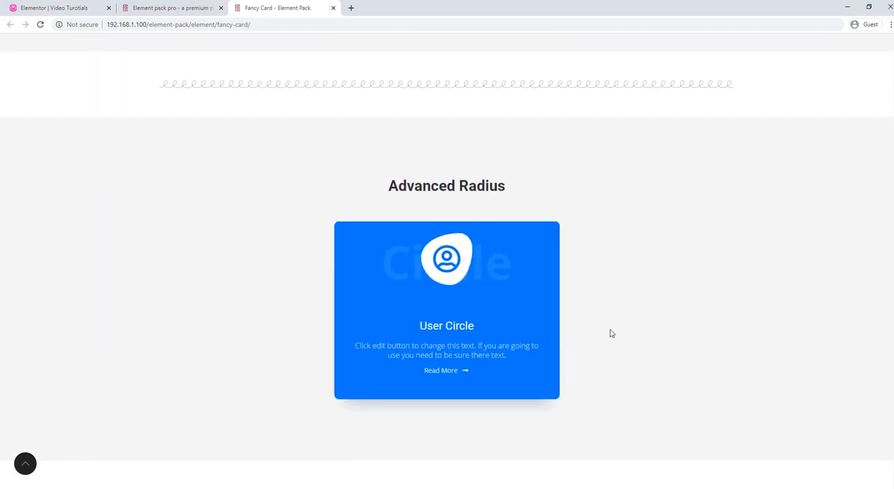
scroll(610, 334, "down", 6)
mouse_move(531, 334)
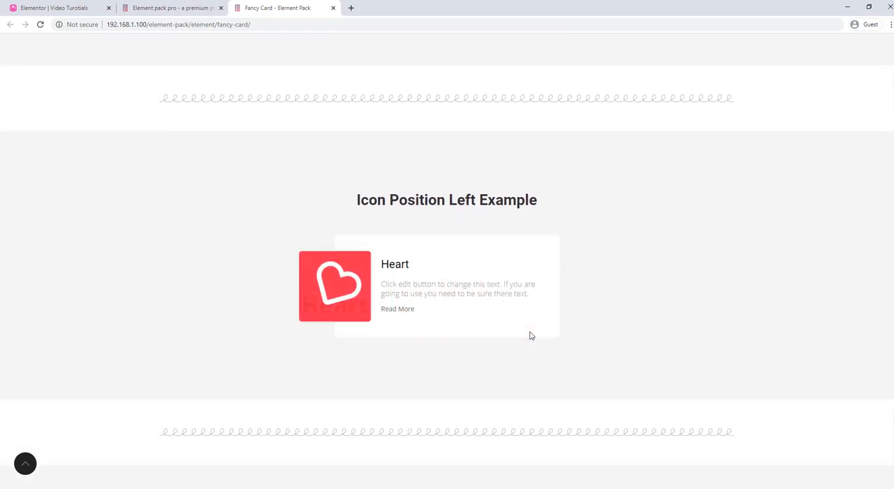
scroll(662, 326, "down", 5)
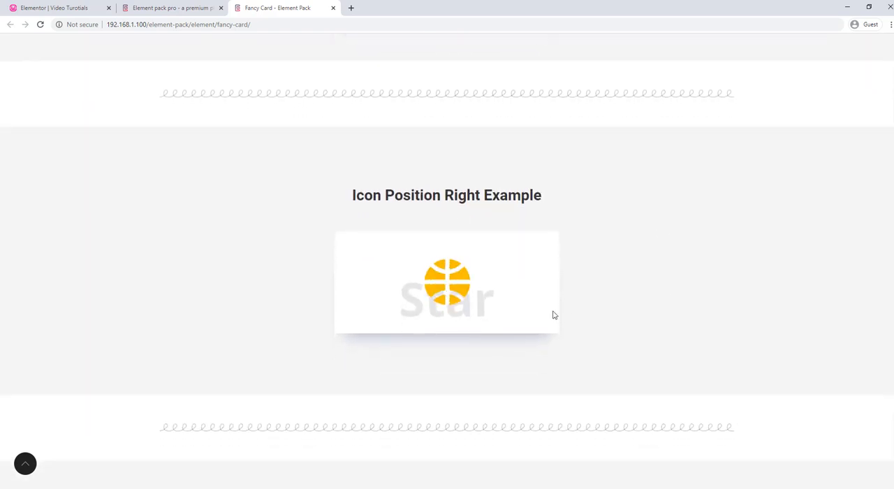
mouse_move(549, 311)
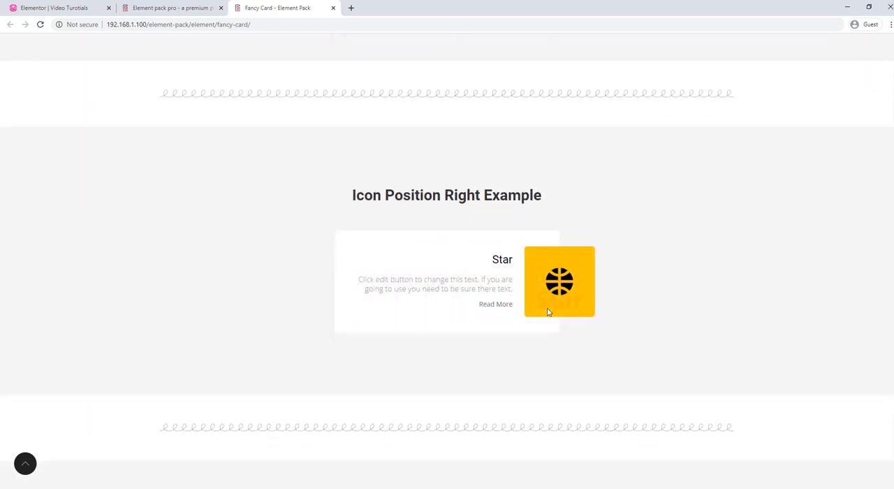
scroll(678, 319, "down", 5)
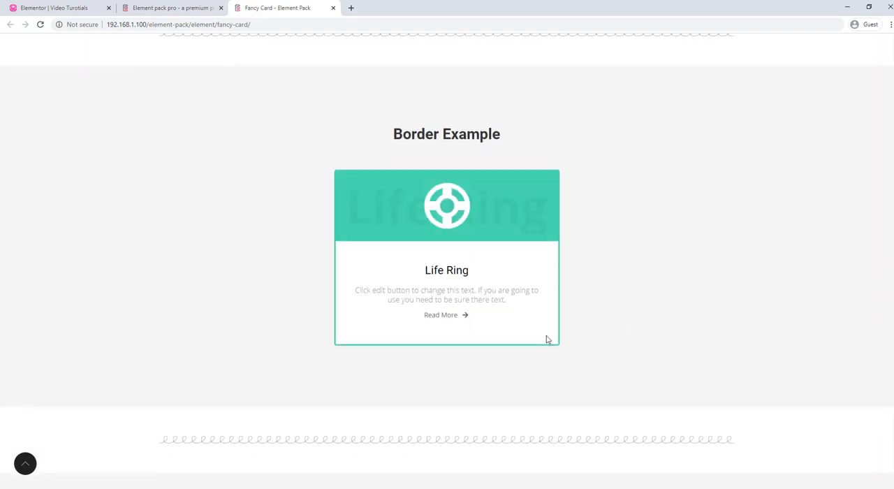
scroll(635, 319, "down", 4)
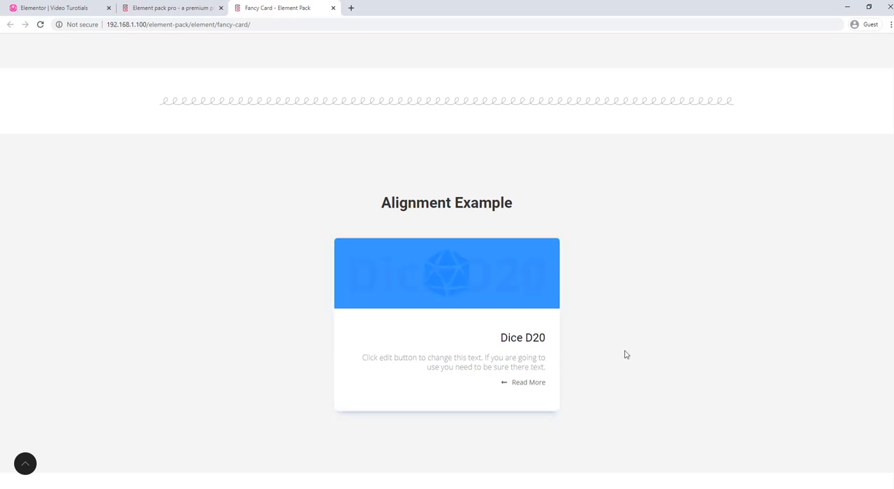
scroll(635, 353, "down", 1)
scroll(635, 353, "down", 5)
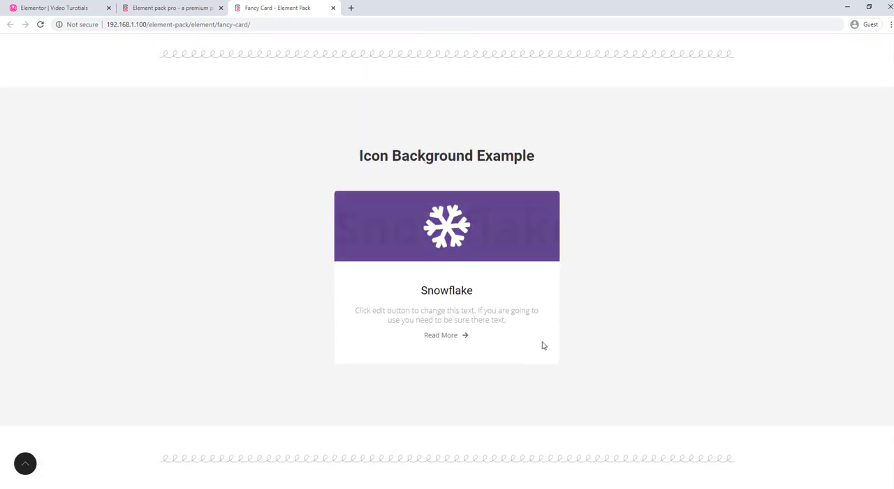
scroll(634, 354, "down", 5)
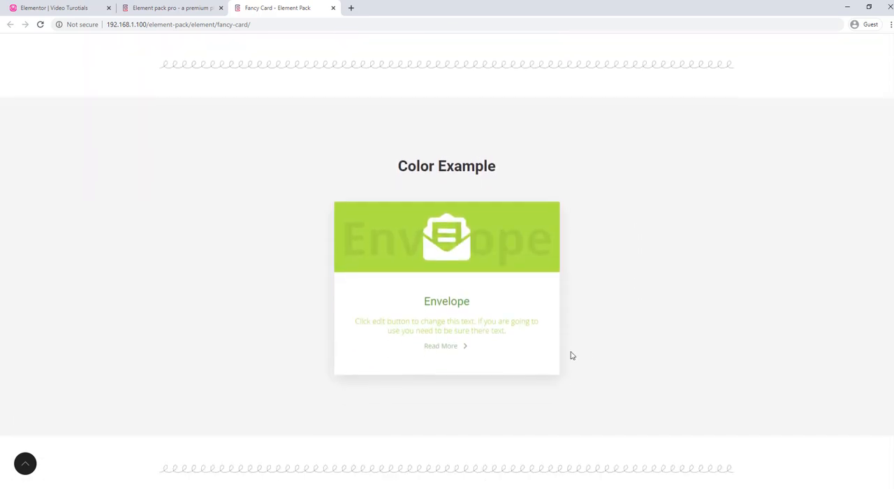
scroll(596, 360, "down", 5)
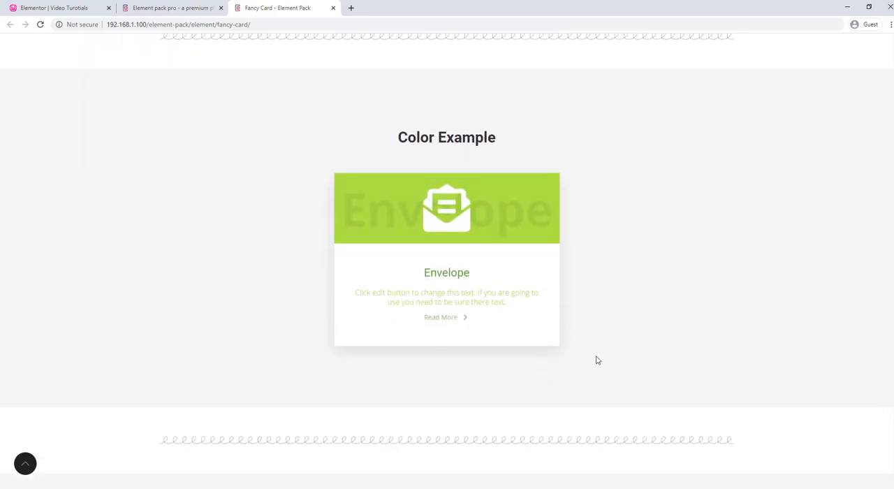
scroll(595, 360, "down", 1)
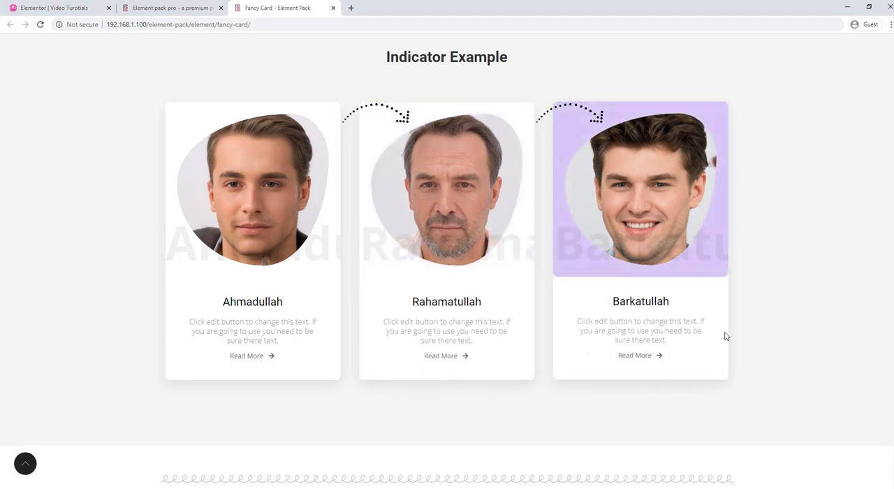
scroll(792, 340, "down", 5)
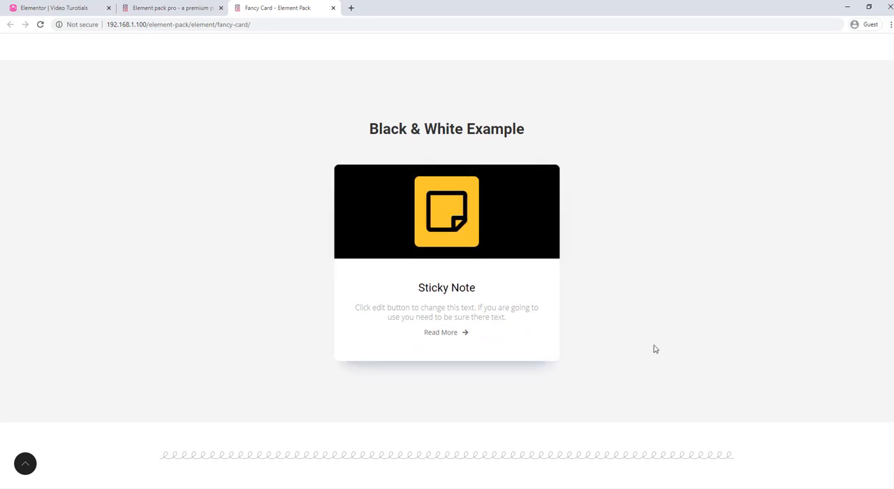
scroll(677, 350, "down", 5)
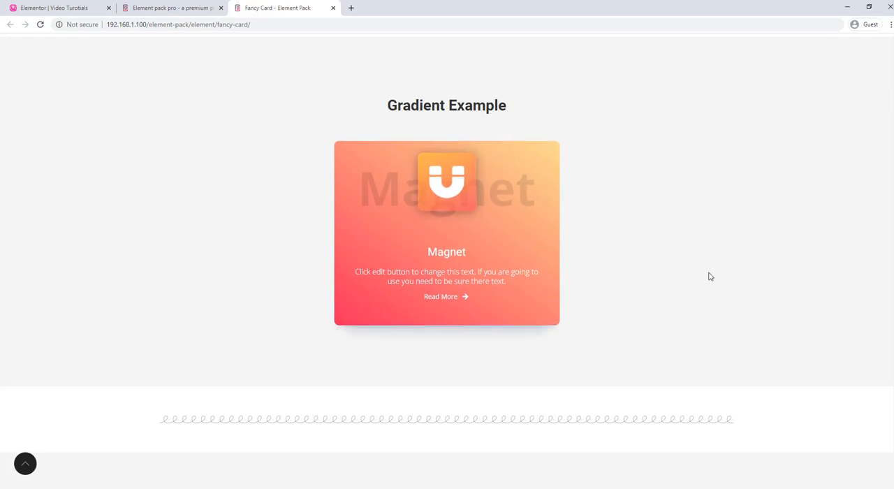
scroll(701, 285, "down", 4)
scroll(702, 287, "down", 1)
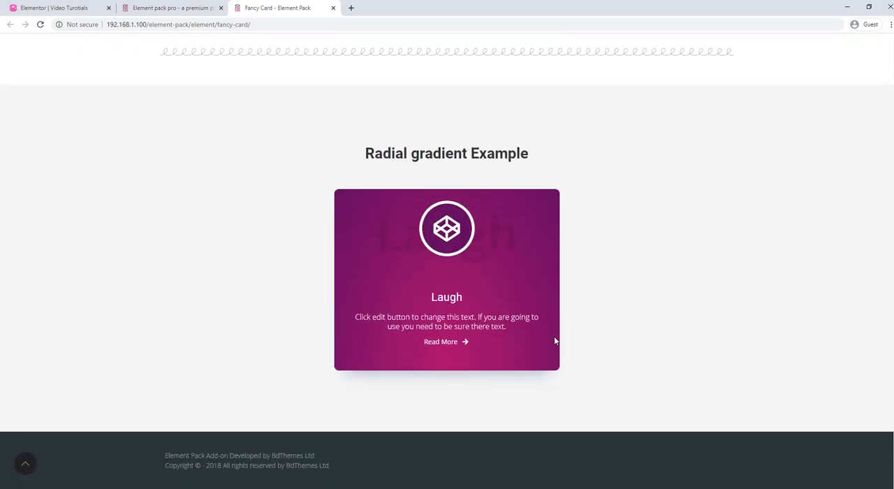